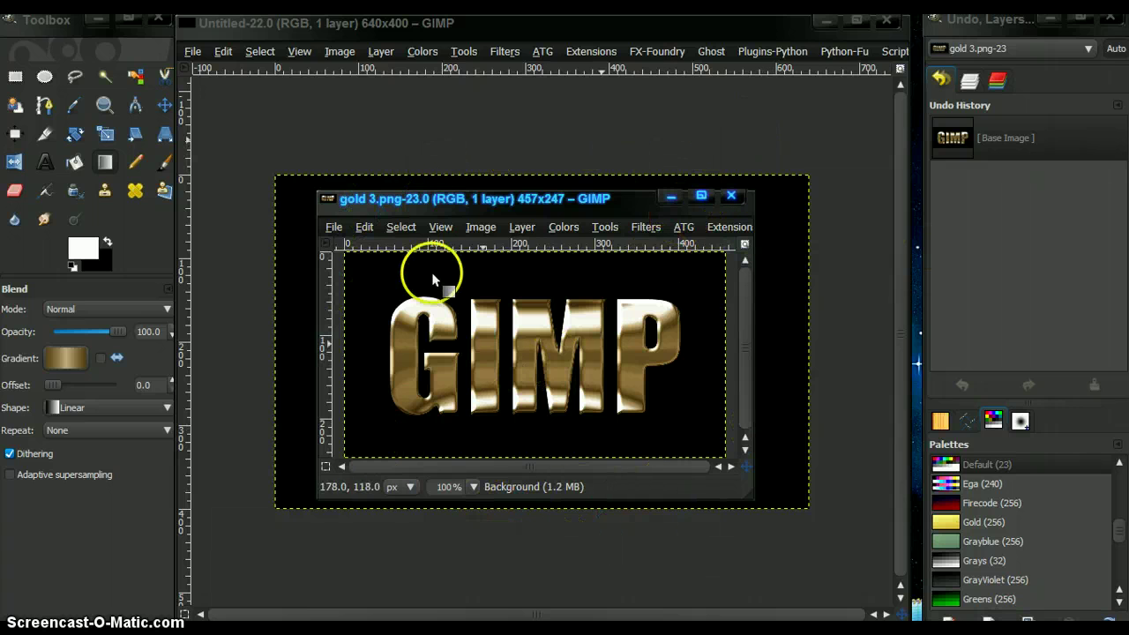
Step: Redraw the metallic gold gradient from top to bottom across the sample GIMP lettering
{"action": "left_click_drag", "start_coordinate": [439, 271], "coordinate": [518, 399]}
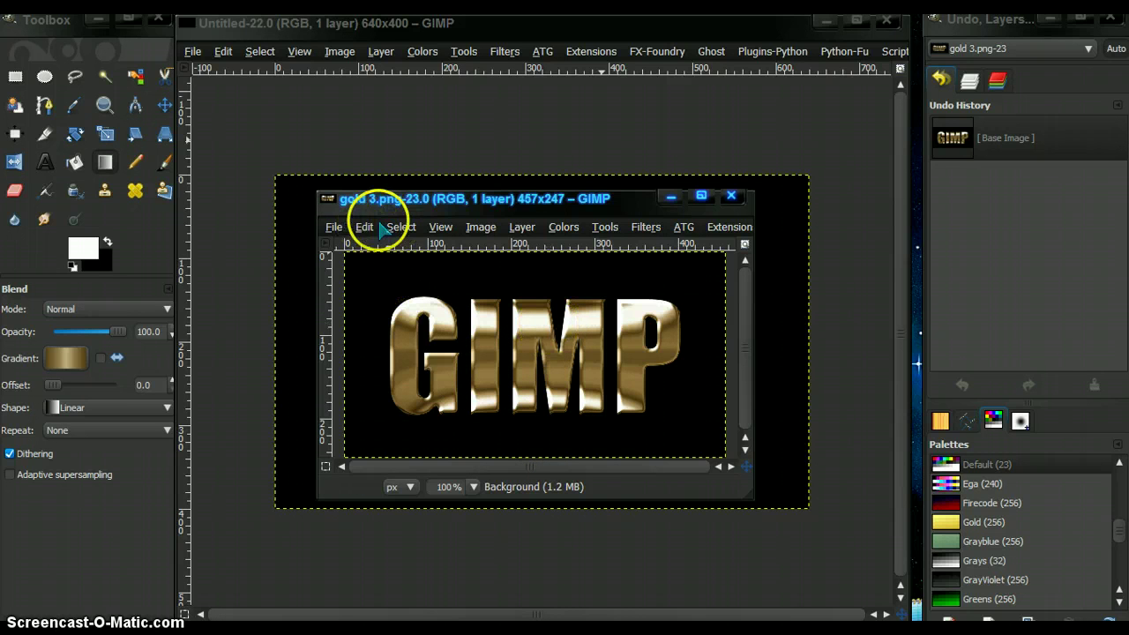
Step: Close the blank Untitled image and the gold 3.png sample
{"action": "left_click", "coordinate": [887, 21]}
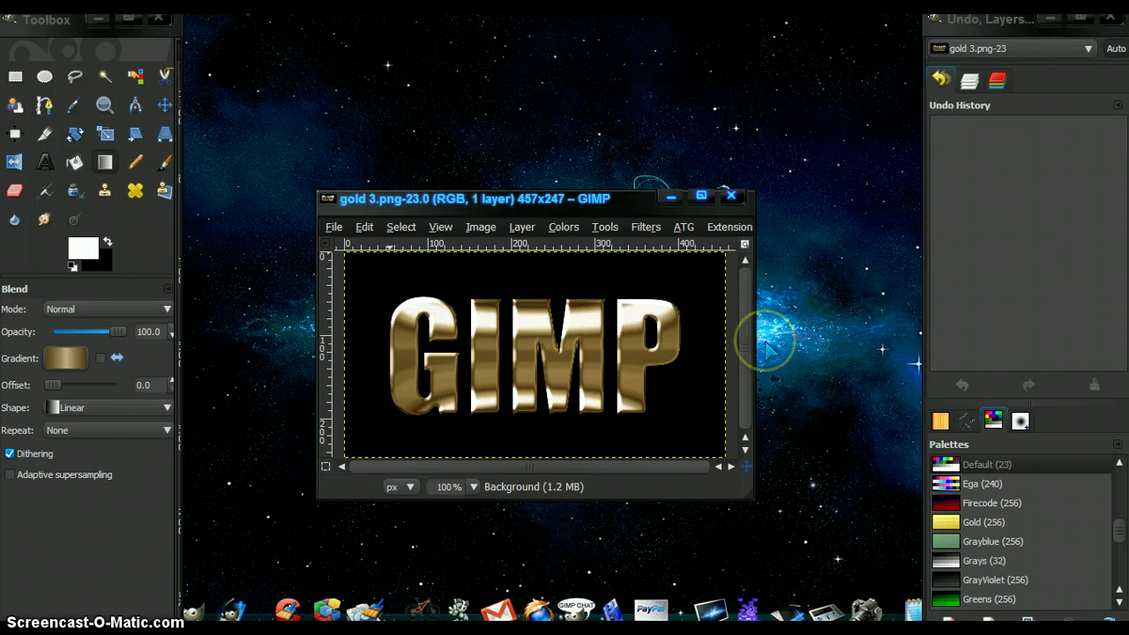
{"action": "left_click", "coordinate": [733, 196]}
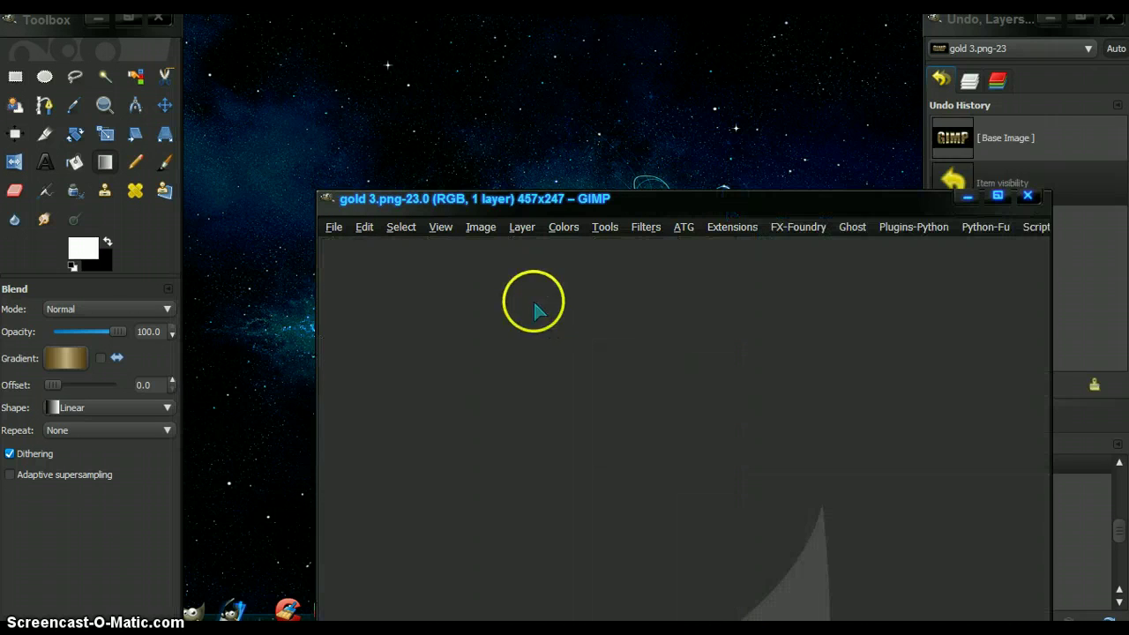
{"action": "left_click_drag", "start_coordinate": [660, 217], "coordinate": [540, 39]}
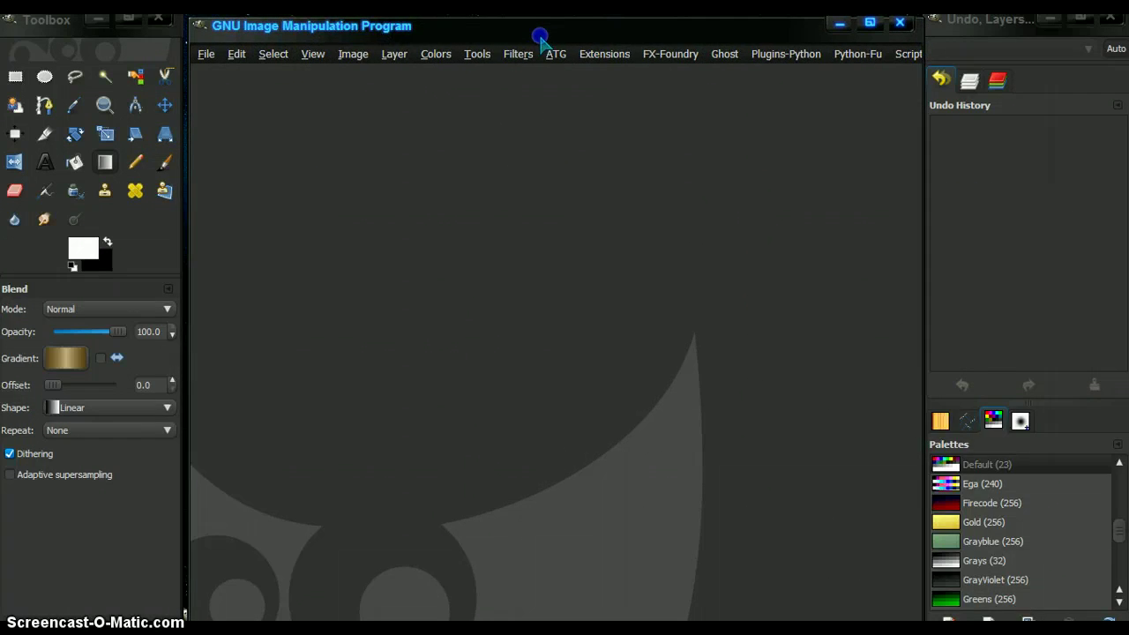
Step: Create a new 640 × 400 image
{"action": "left_click", "coordinate": [206, 55]}
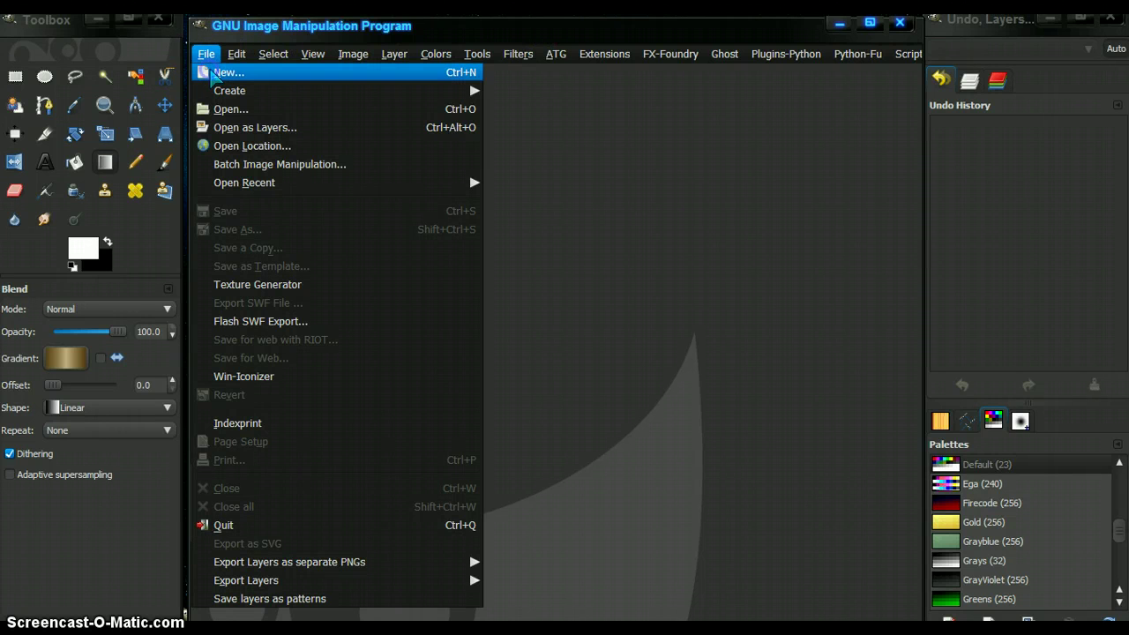
{"action": "left_click", "coordinate": [228, 72]}
{"action": "left_click", "coordinate": [784, 380]}
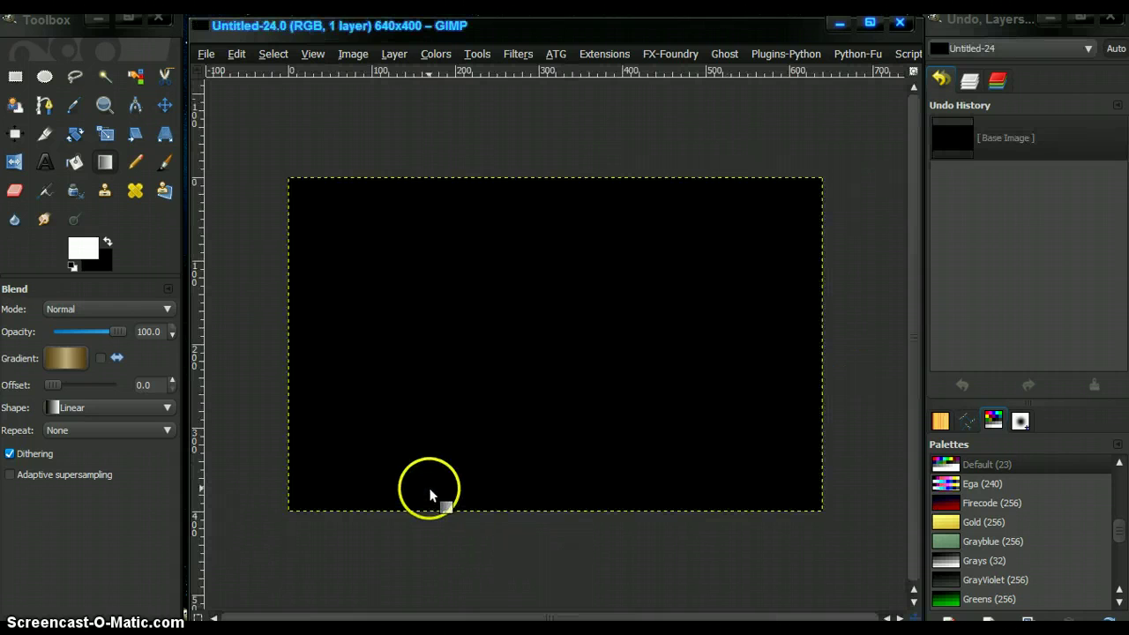
Step: Type 'Gold' in white 175 px Impact Condensed and move it to the canvas centre
{"action": "left_click", "coordinate": [44, 162]}
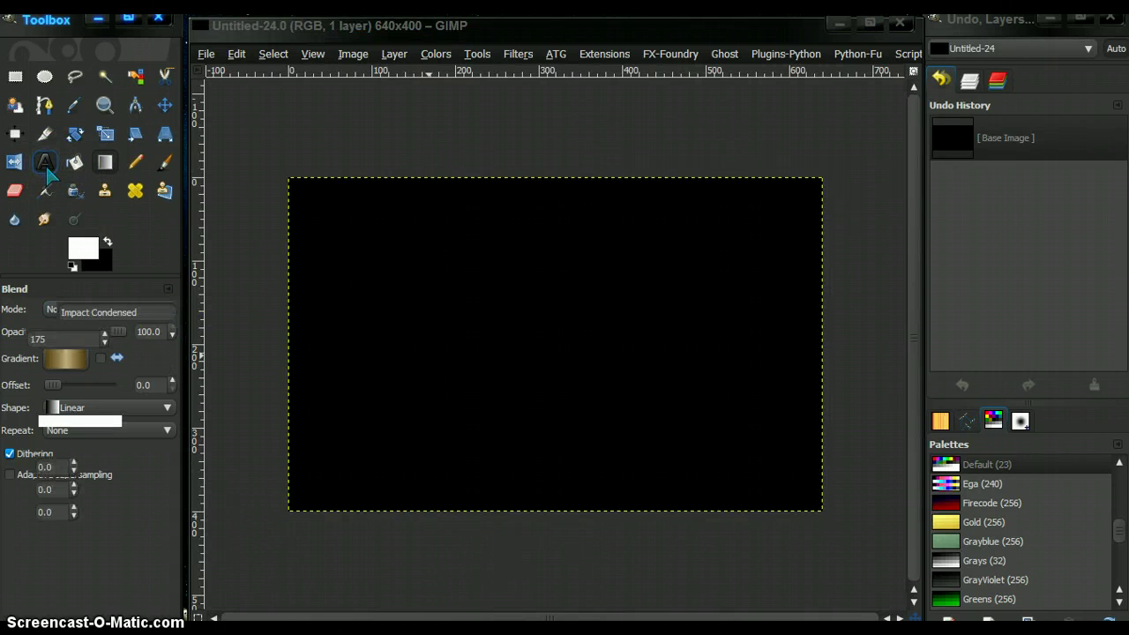
{"action": "left_click", "coordinate": [386, 327]}
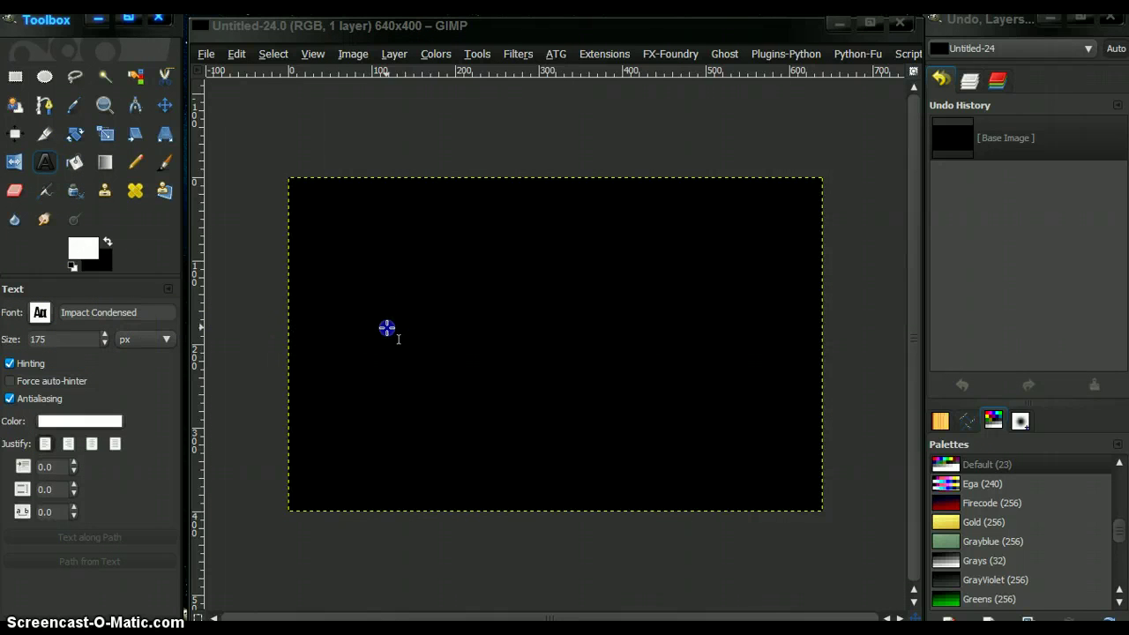
{"action": "left_click", "coordinate": [810, 225]}
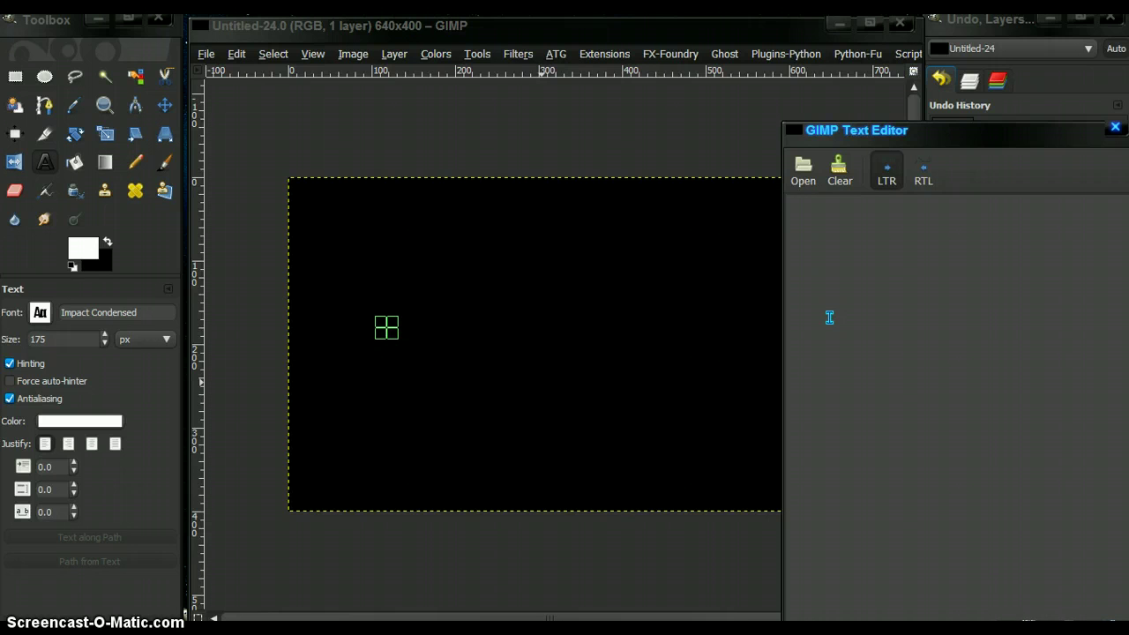
{"action": "type", "text": "Gold"}
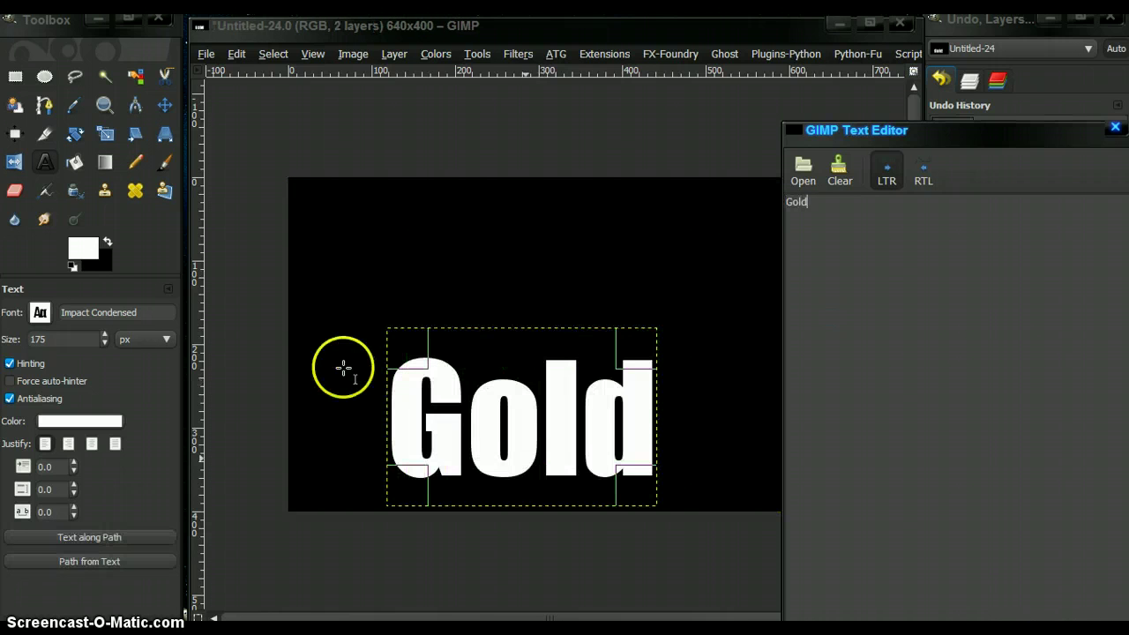
{"action": "left_click_drag", "start_coordinate": [527, 452], "coordinate": [565, 373]}
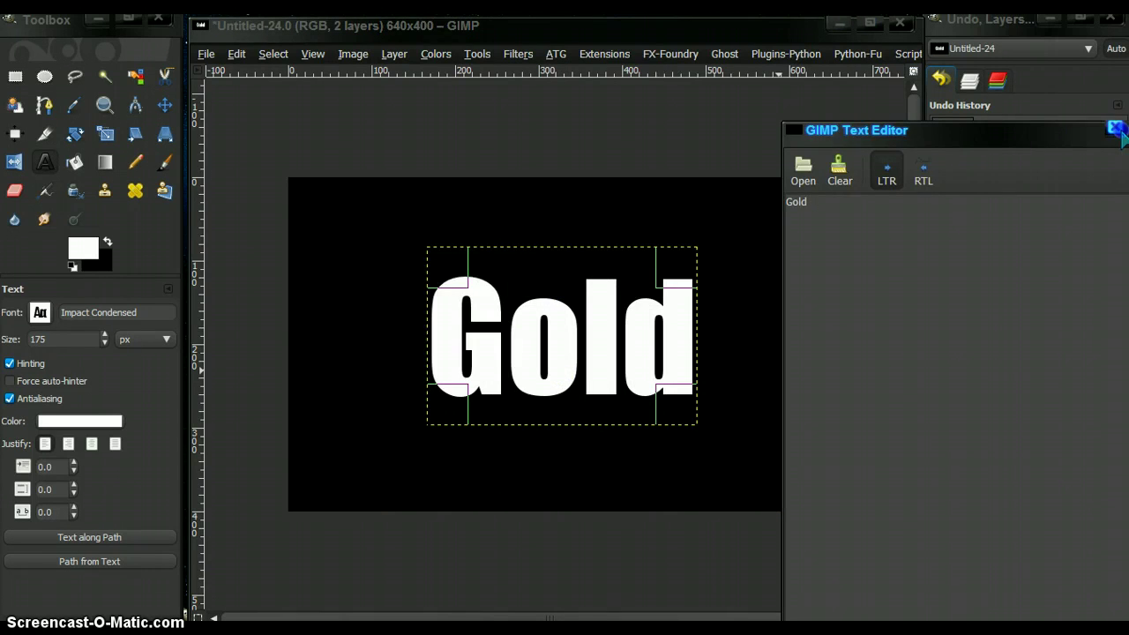
Step: Expand the Gold text layer to the full image size
{"action": "left_click", "coordinate": [1116, 130]}
{"action": "left_click", "coordinate": [394, 54]}
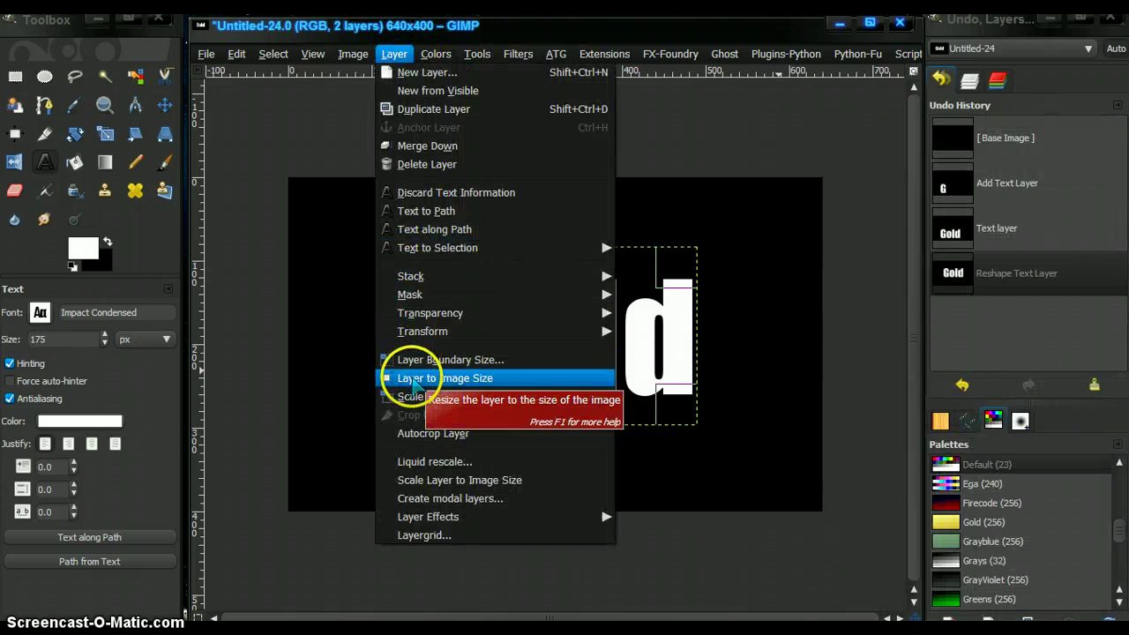
{"action": "left_click", "coordinate": [411, 379]}
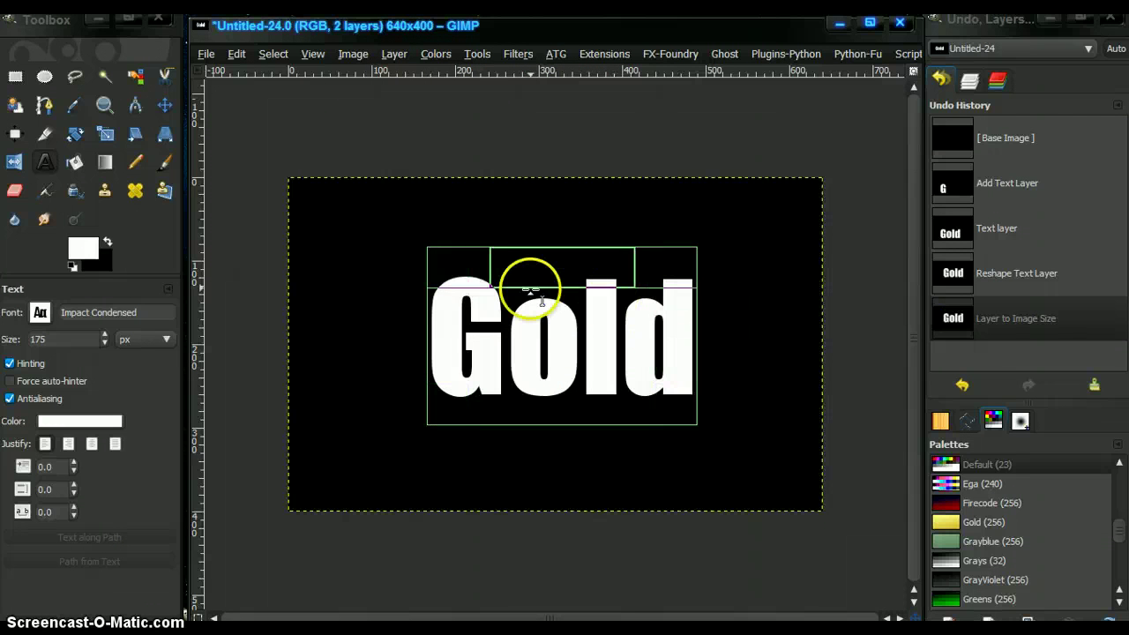
Step: Add a new transparent layer above the Gold layer
{"action": "left_click", "coordinate": [969, 82]}
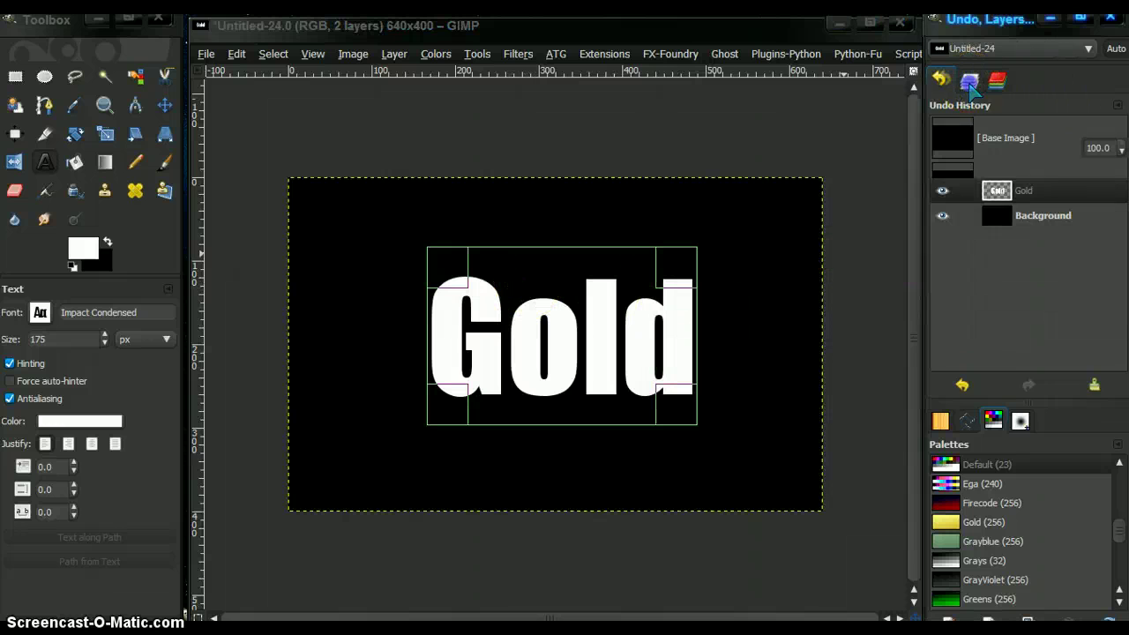
{"action": "right_click", "coordinate": [999, 197]}
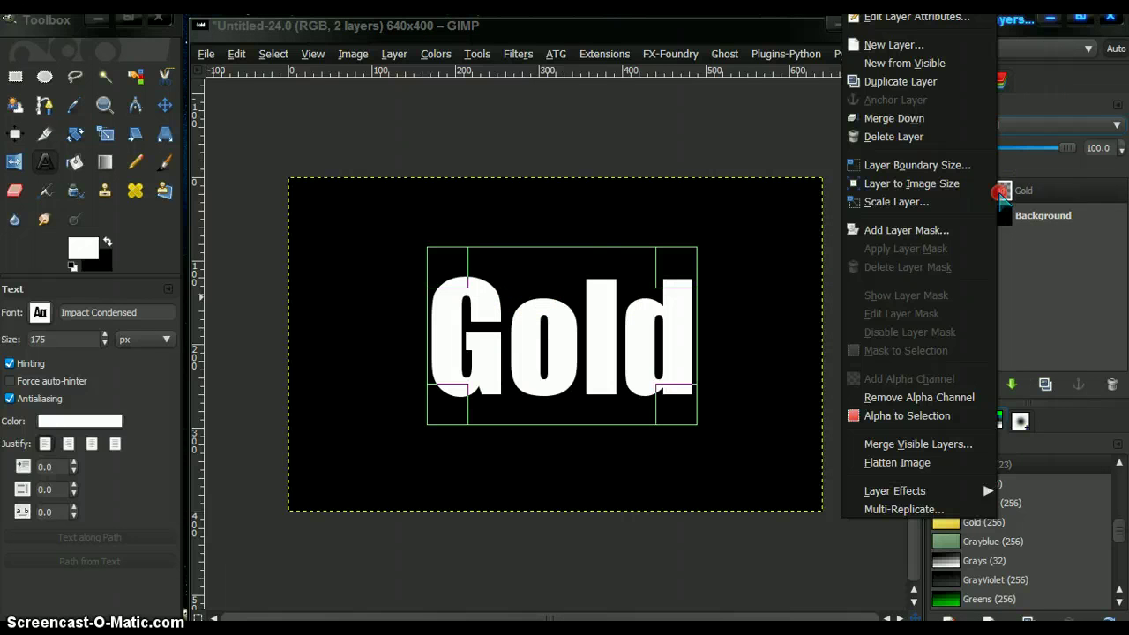
{"action": "left_click", "coordinate": [891, 45]}
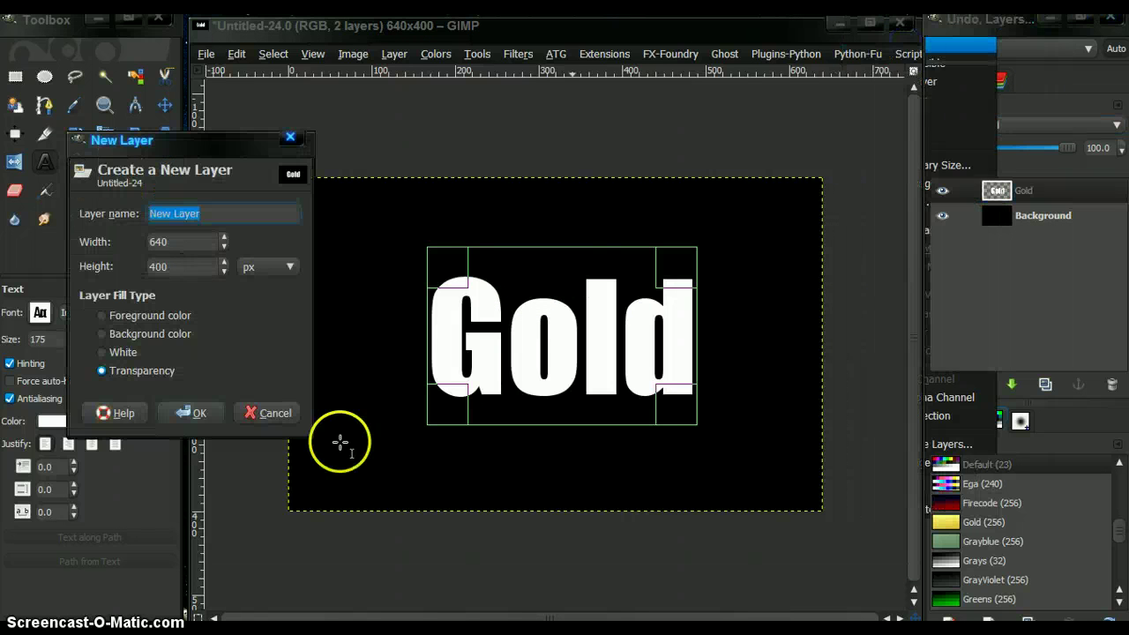
{"action": "left_click", "coordinate": [203, 415]}
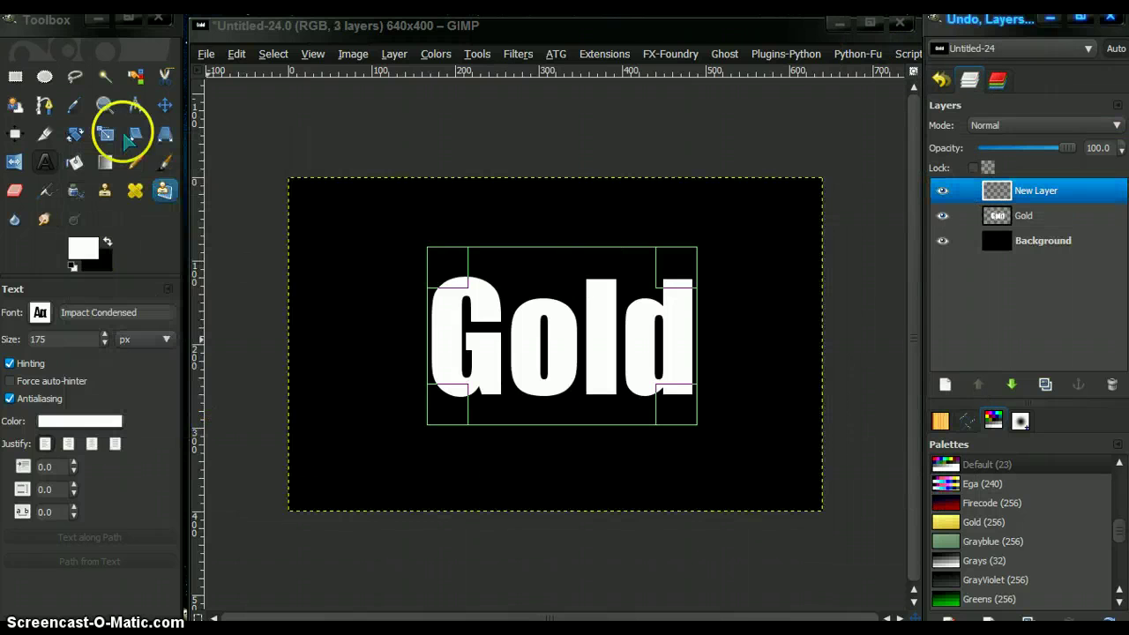
Step: Draw a rectangular selection just inside the canvas edges
{"action": "left_click", "coordinate": [15, 77]}
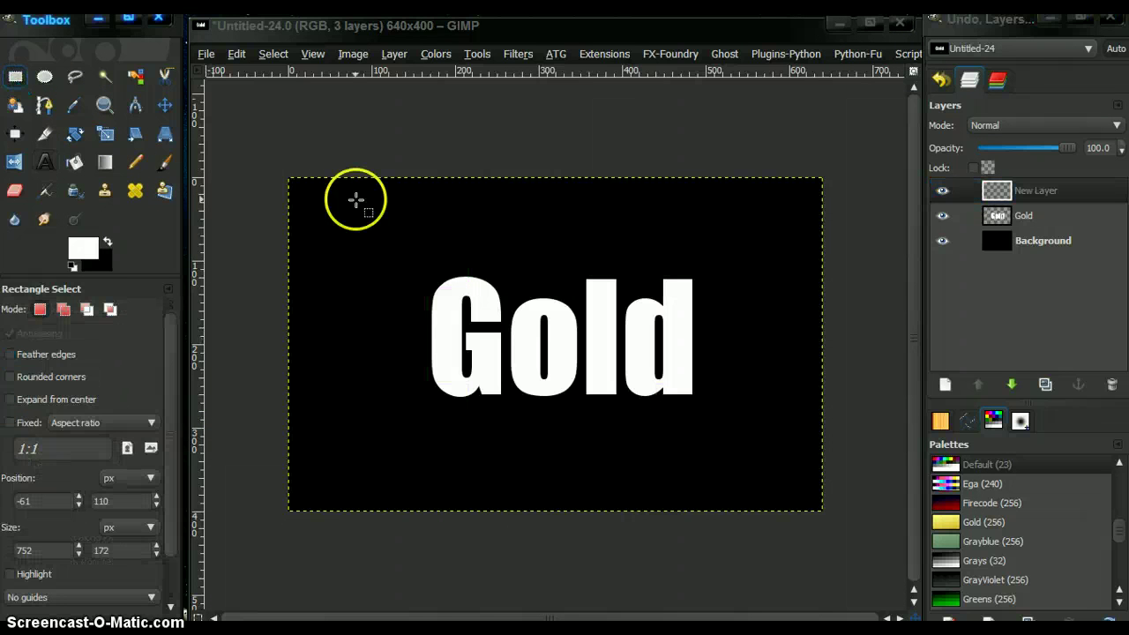
{"action": "left_click_drag", "start_coordinate": [302, 202], "coordinate": [310, 398]}
{"action": "left_click_drag", "start_coordinate": [400, 452], "coordinate": [812, 481]}
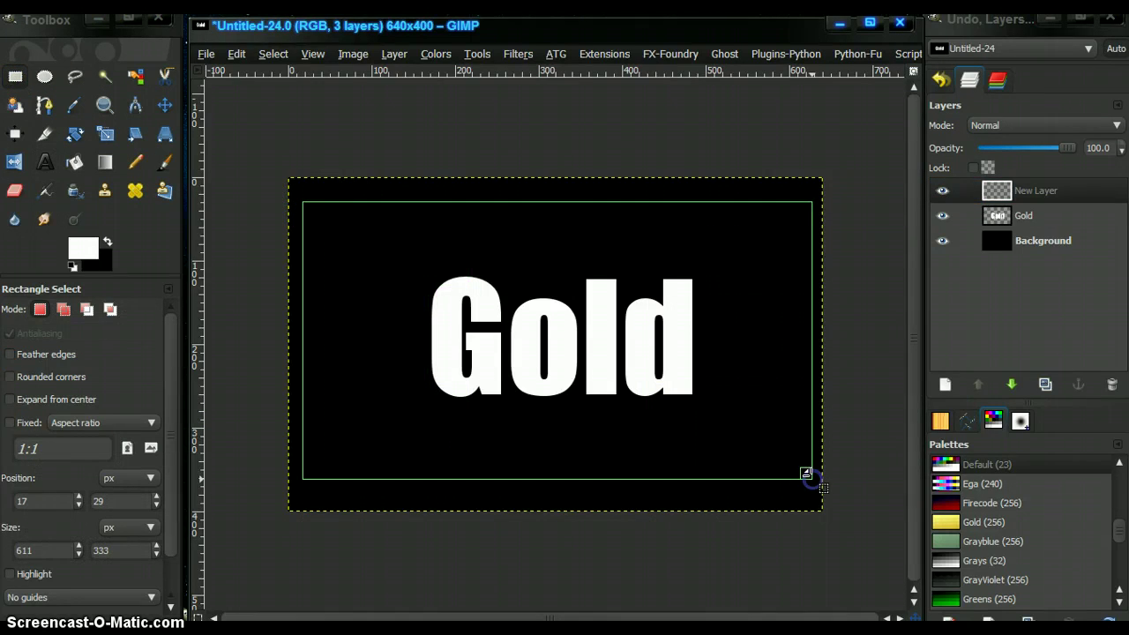
Step: Pick the Blend tool with the silver Metallic_16 gradient
{"action": "left_click", "coordinate": [104, 174]}
{"action": "left_click", "coordinate": [104, 171]}
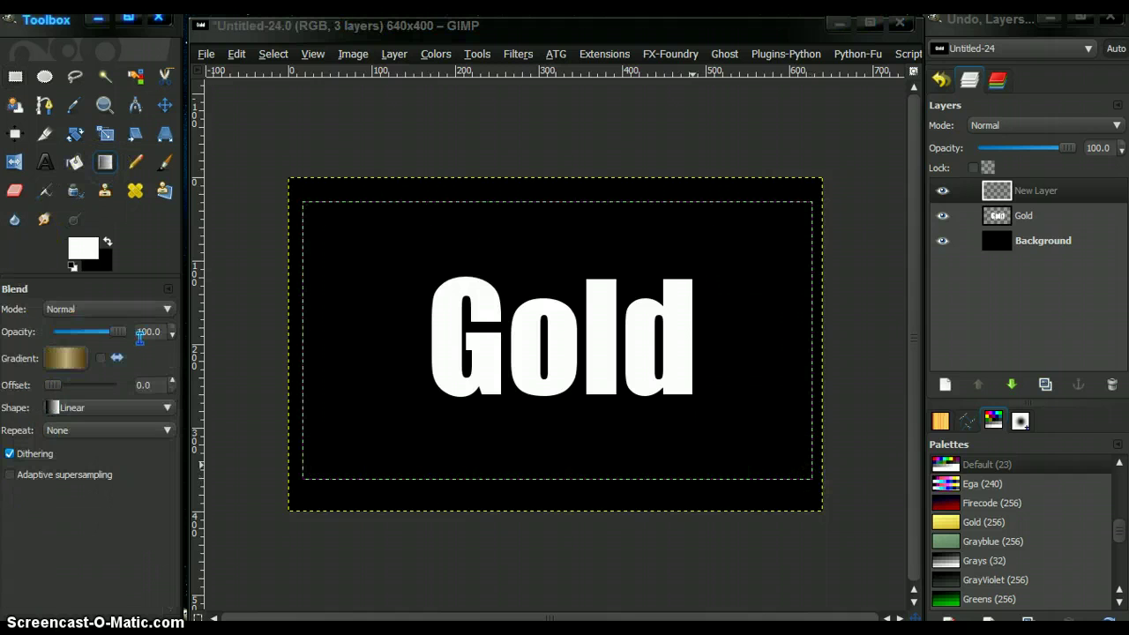
{"action": "left_click", "coordinate": [84, 361]}
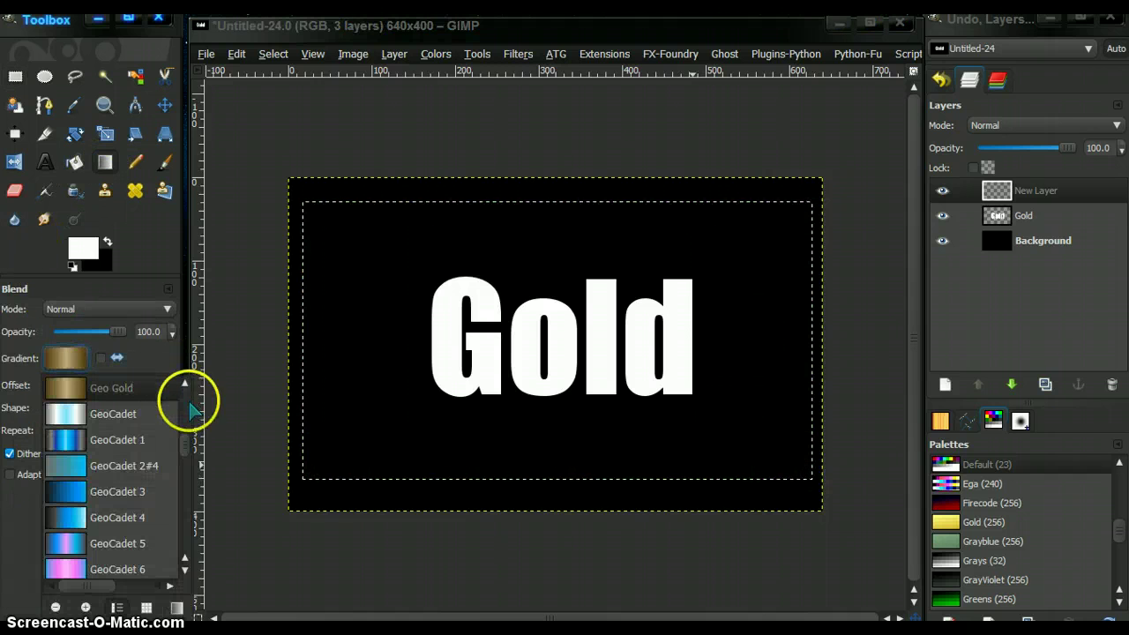
{"action": "left_click_drag", "start_coordinate": [186, 445], "coordinate": [187, 469]}
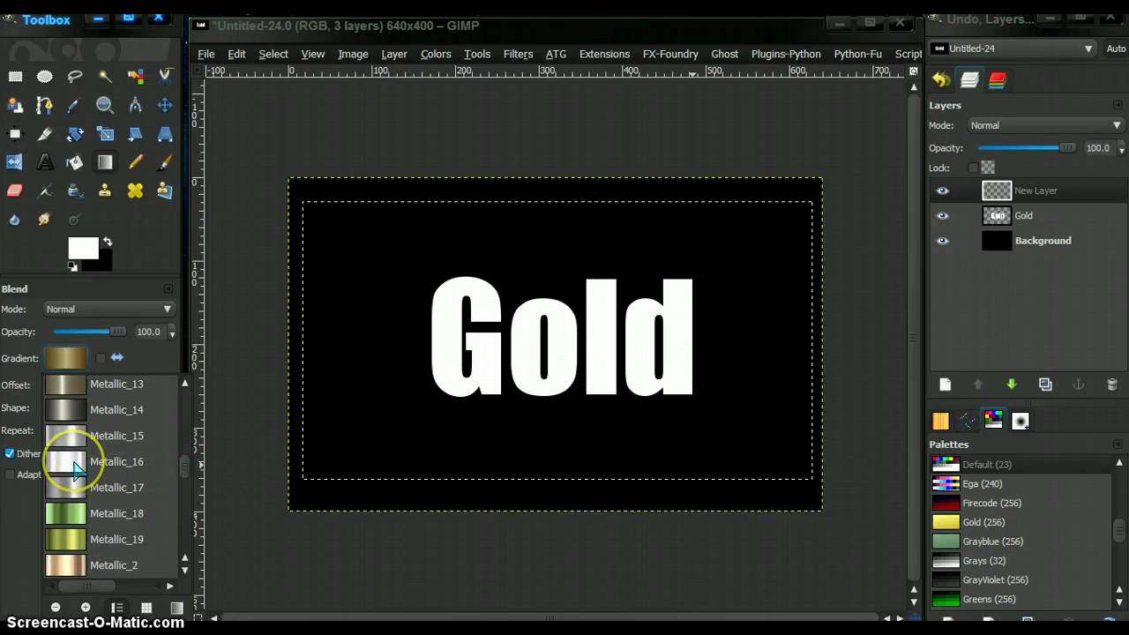
{"action": "left_click", "coordinate": [75, 462]}
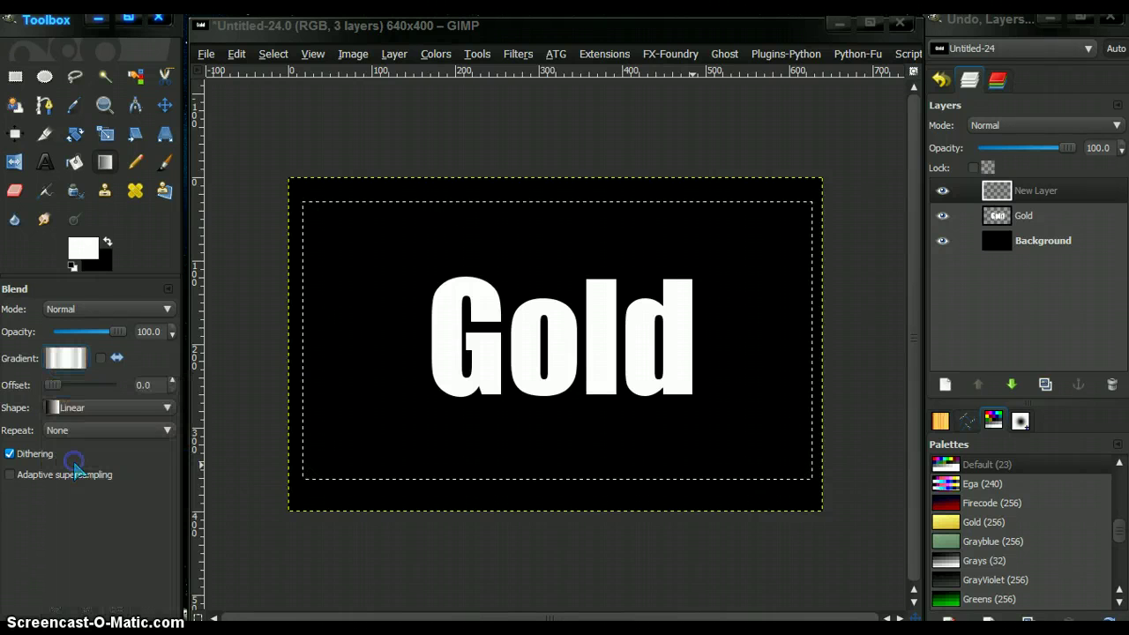
Step: Fill the selected rectangle with the Metallic_16 gradient from top to bottom
{"action": "left_click", "coordinate": [77, 361]}
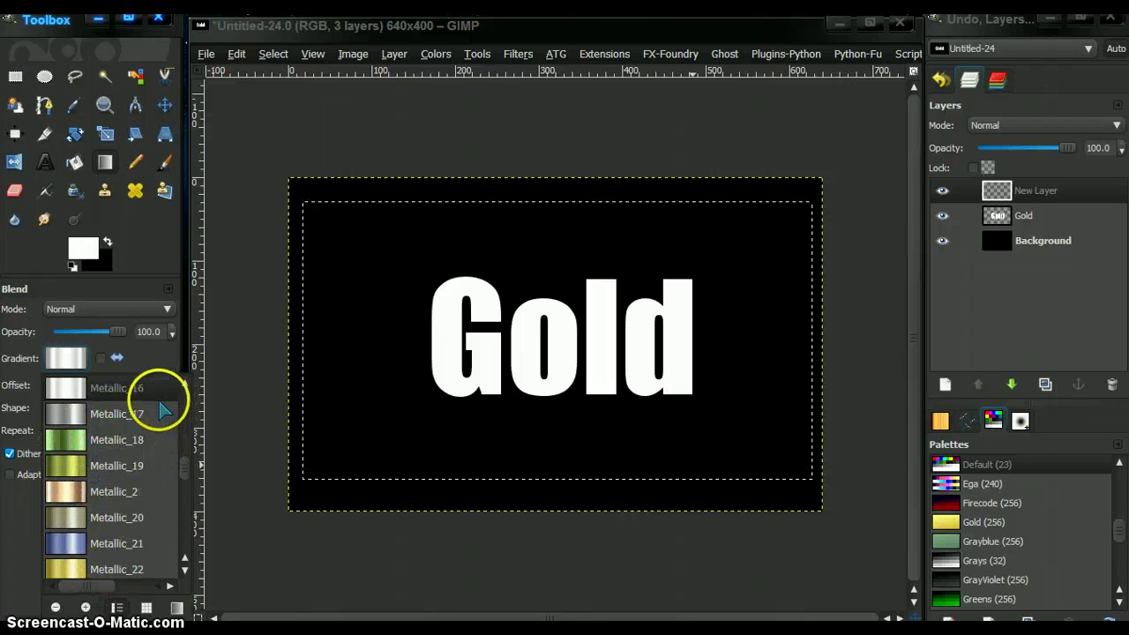
{"action": "left_click", "coordinate": [61, 361]}
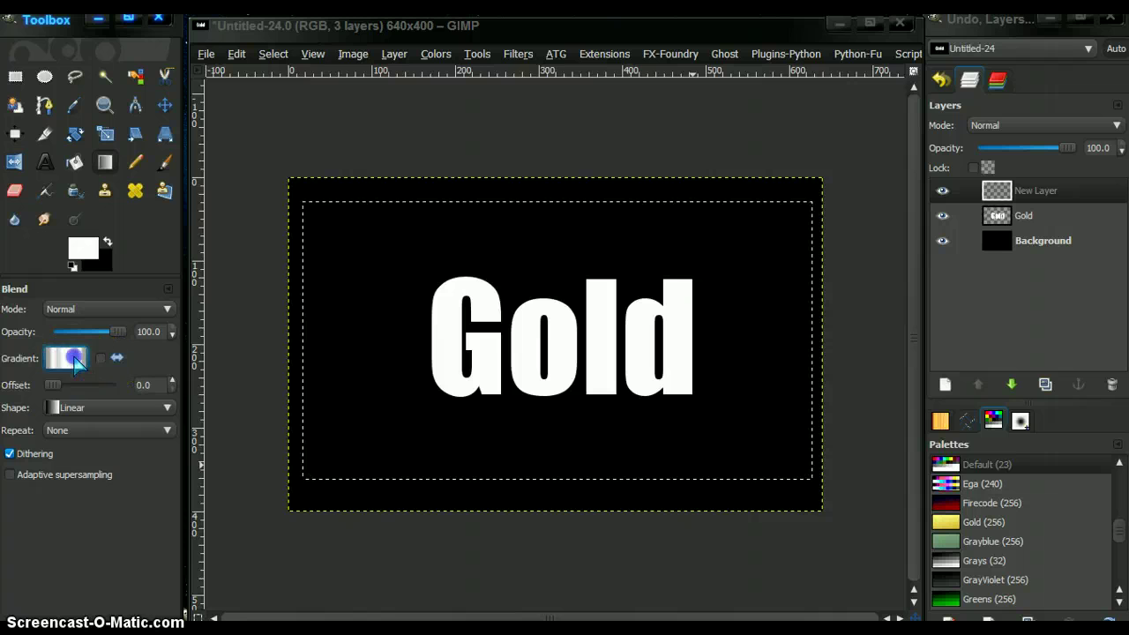
{"action": "left_click", "coordinate": [76, 362]}
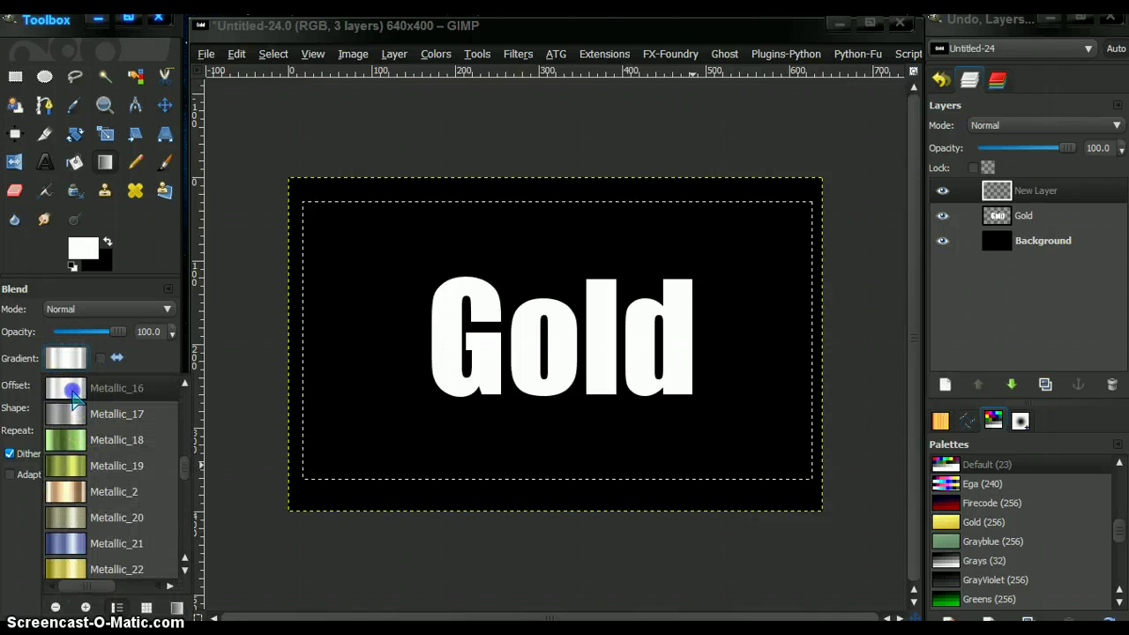
{"action": "left_click", "coordinate": [185, 469]}
{"action": "scroll", "coordinate": [185, 469], "scroll_direction": "up", "scroll_amount": 3}
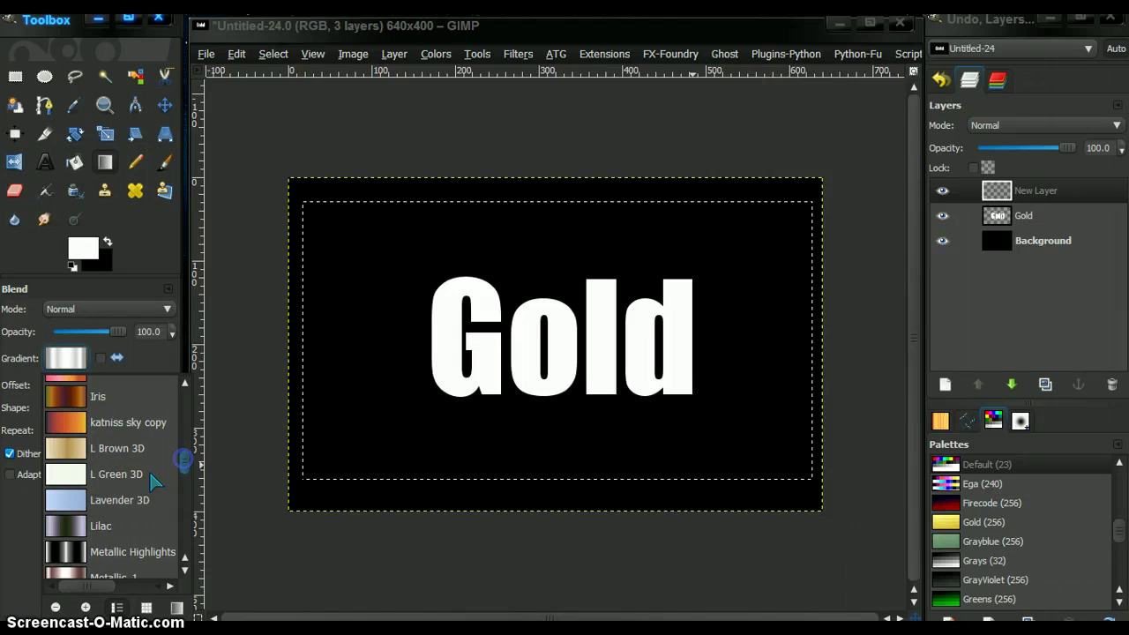
{"action": "scroll", "coordinate": [186, 473], "scroll_direction": "down", "scroll_amount": 3}
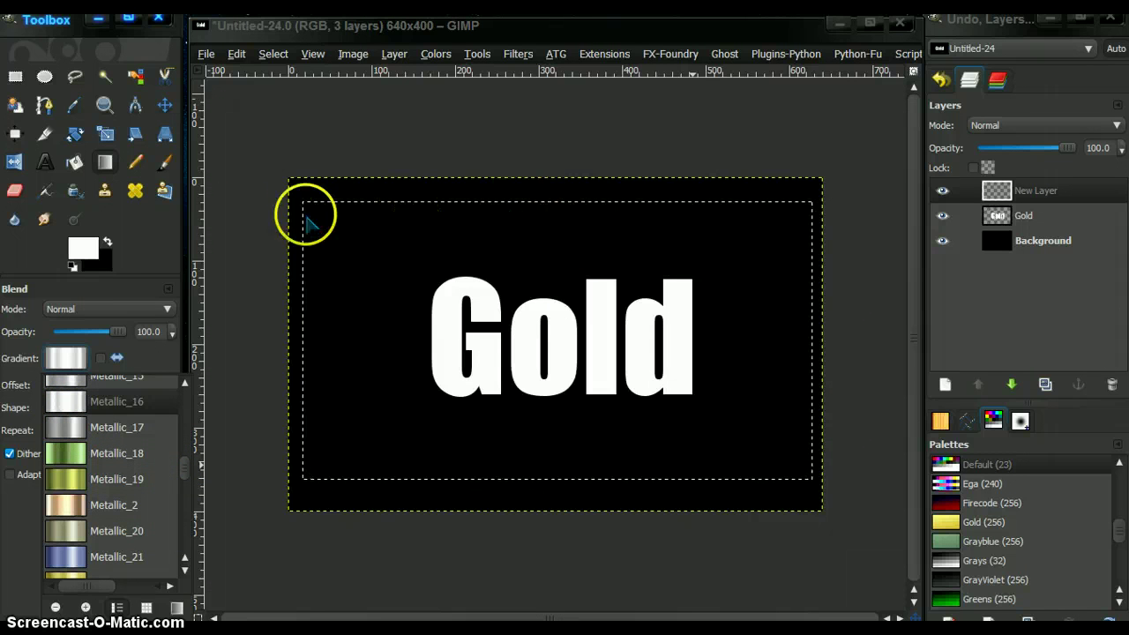
{"action": "left_click", "coordinate": [138, 254]}
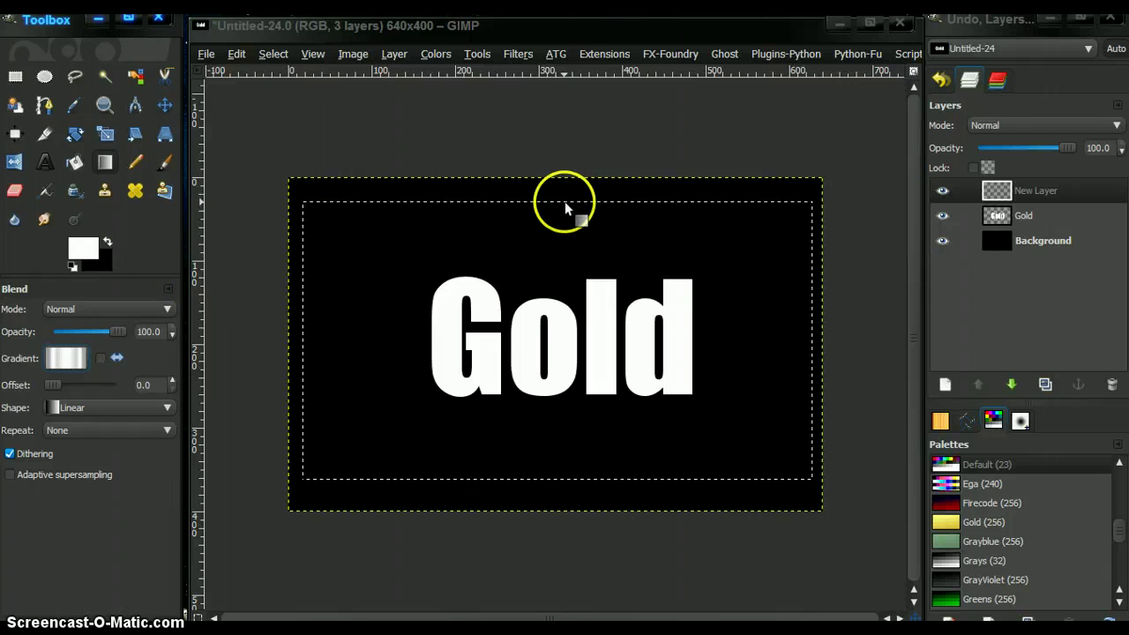
{"action": "left_click_drag", "start_coordinate": [564, 202], "coordinate": [565, 307]}
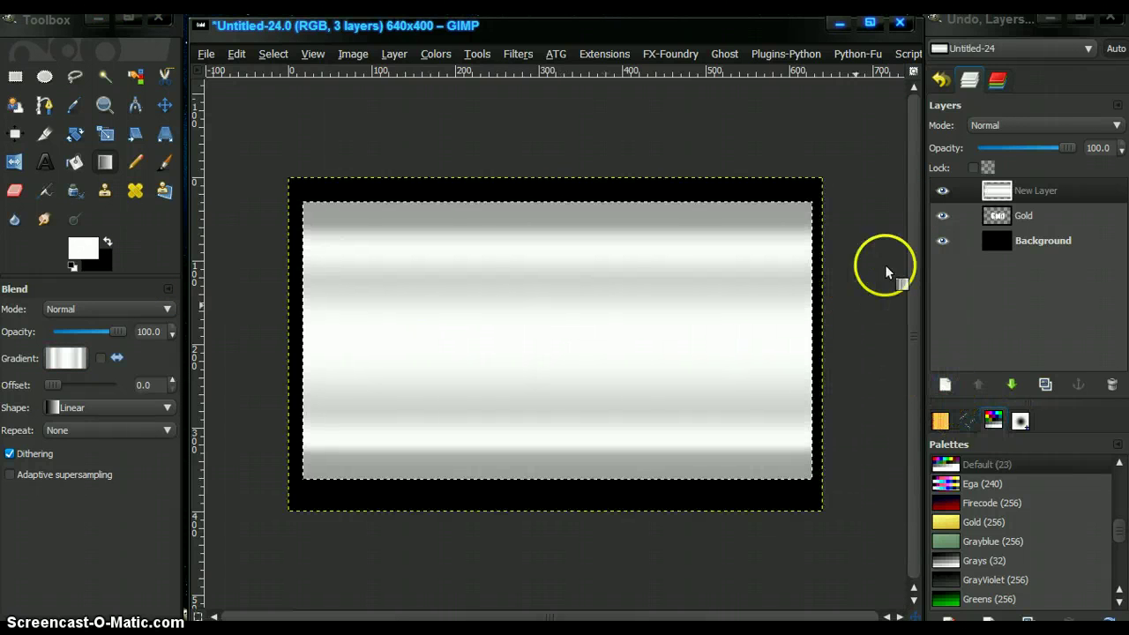
Step: Select all, then apply Lens Distortion with Main and Edge at -100 and Zoom about -69
{"action": "left_click", "coordinate": [272, 54]}
{"action": "left_click", "coordinate": [282, 91]}
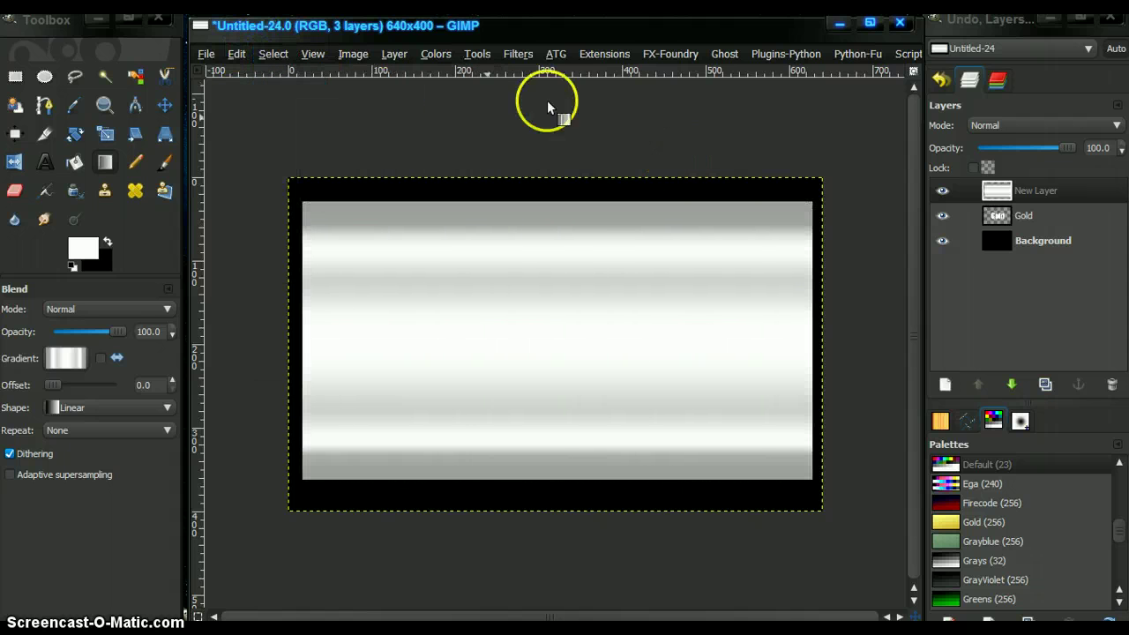
{"action": "left_click", "coordinate": [517, 54]}
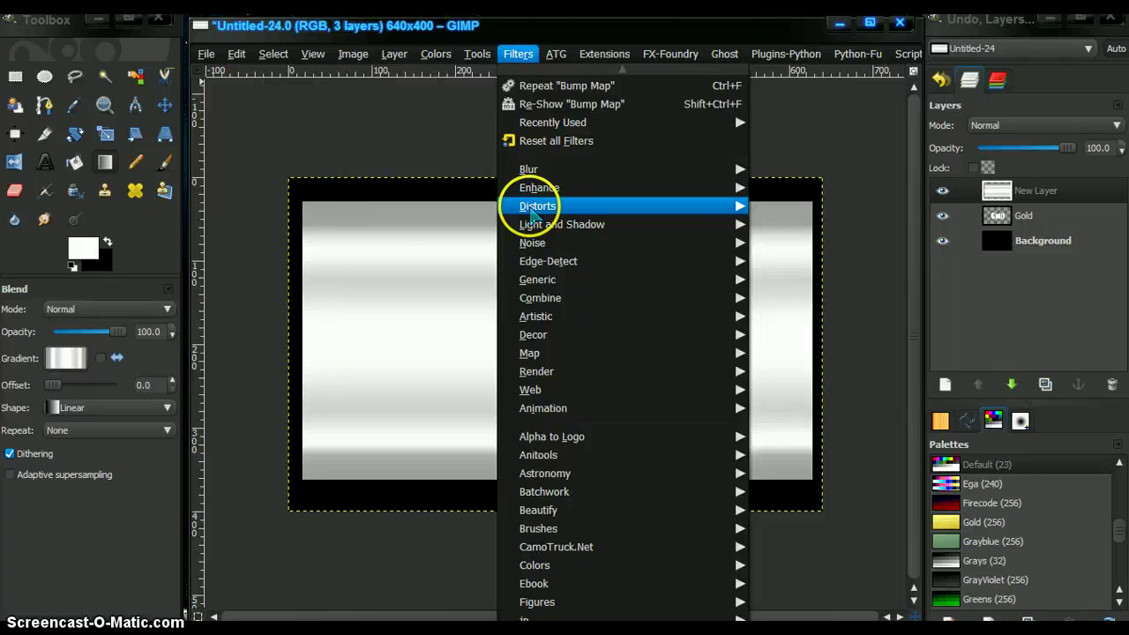
{"action": "mouse_move", "coordinate": [648, 210]}
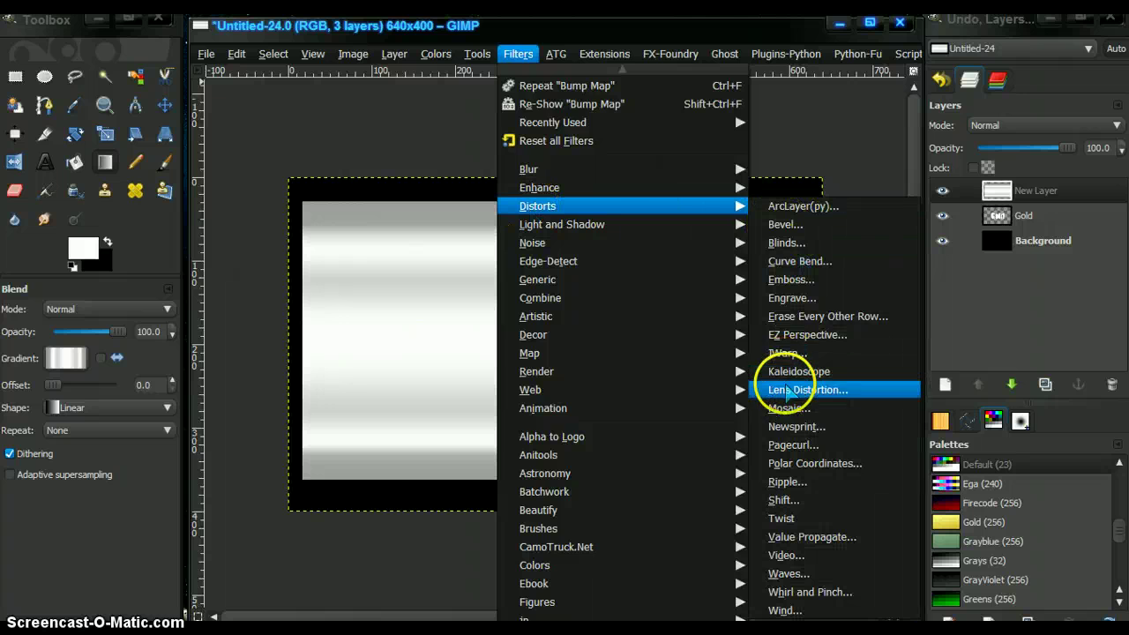
{"action": "left_click", "coordinate": [783, 390]}
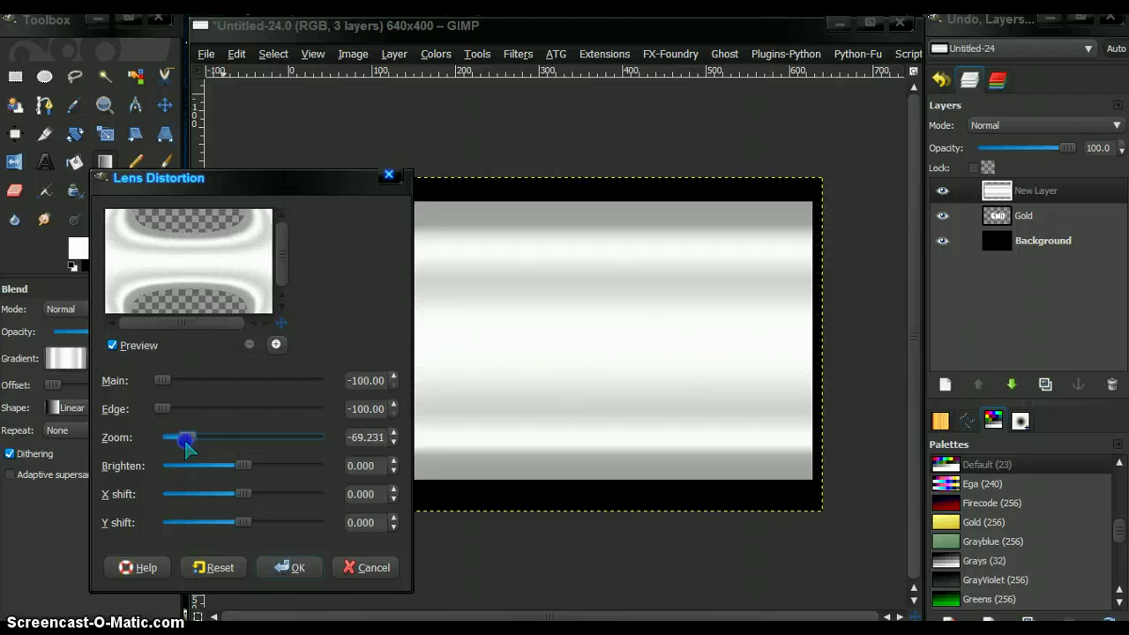
{"action": "left_click", "coordinate": [291, 566]}
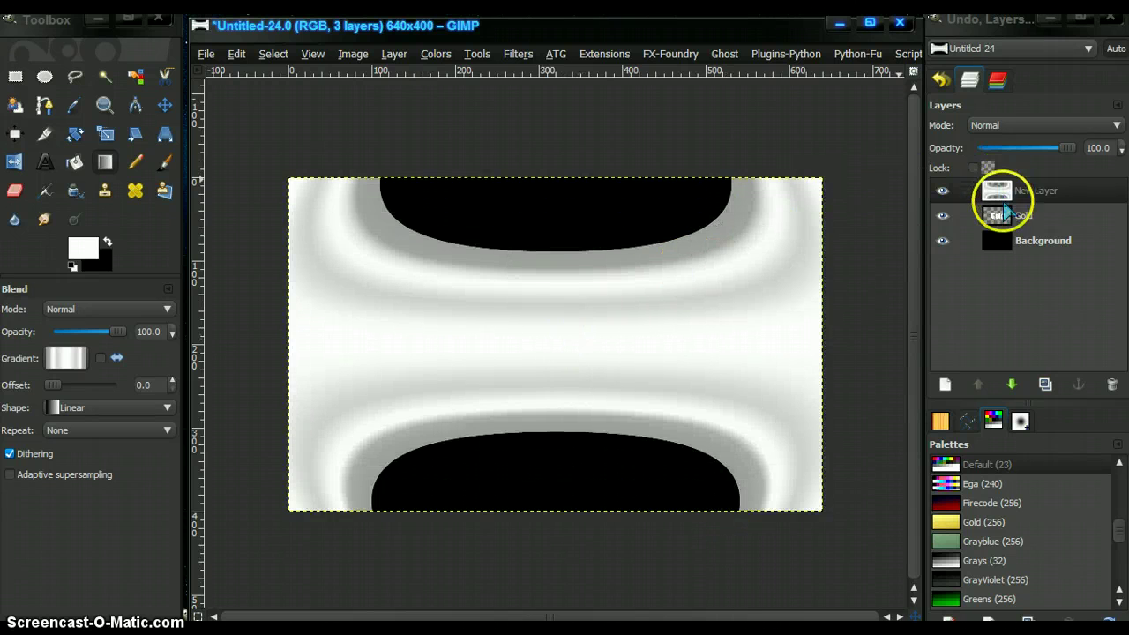
Step: Hide the gradient layer and place guides above, below, left and right of the Gold text
{"action": "left_click", "coordinate": [940, 191]}
{"action": "left_click", "coordinate": [990, 220]}
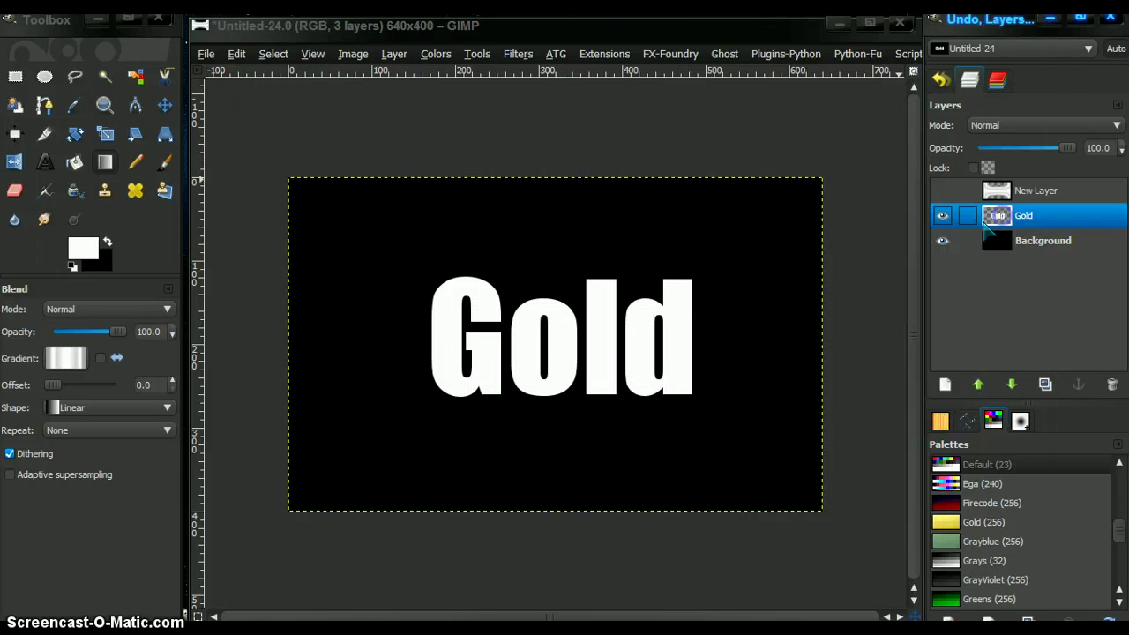
{"action": "left_click_drag", "start_coordinate": [584, 71], "coordinate": [549, 269]}
{"action": "left_click_drag", "start_coordinate": [547, 71], "coordinate": [509, 404]}
{"action": "left_click_drag", "start_coordinate": [249, 353], "coordinate": [422, 351]}
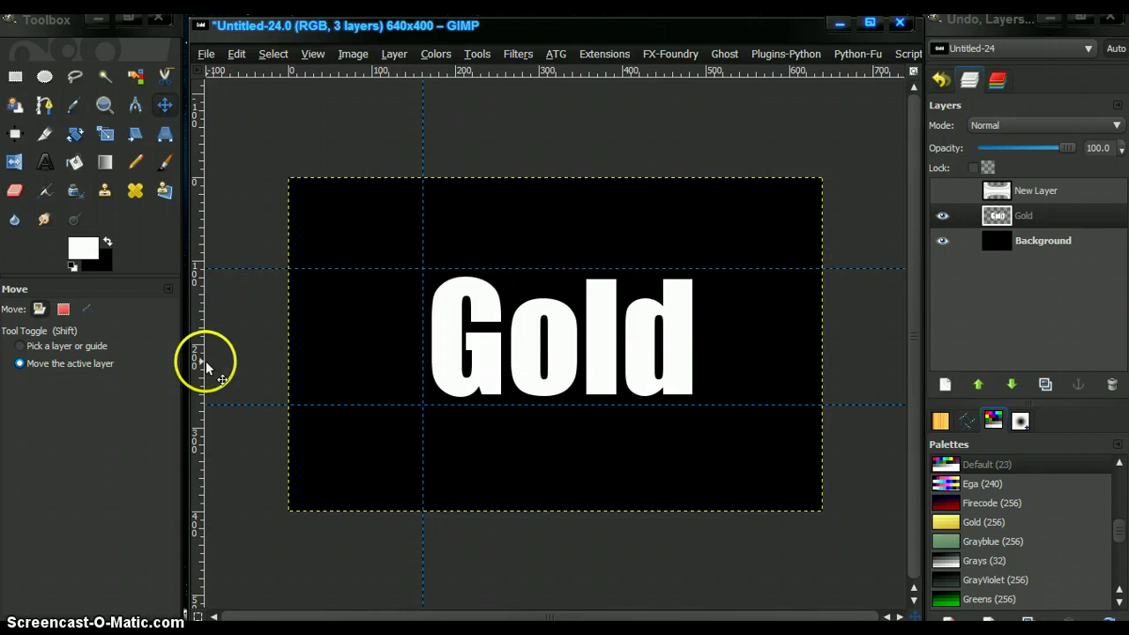
{"action": "left_click_drag", "start_coordinate": [362, 381], "coordinate": [702, 416]}
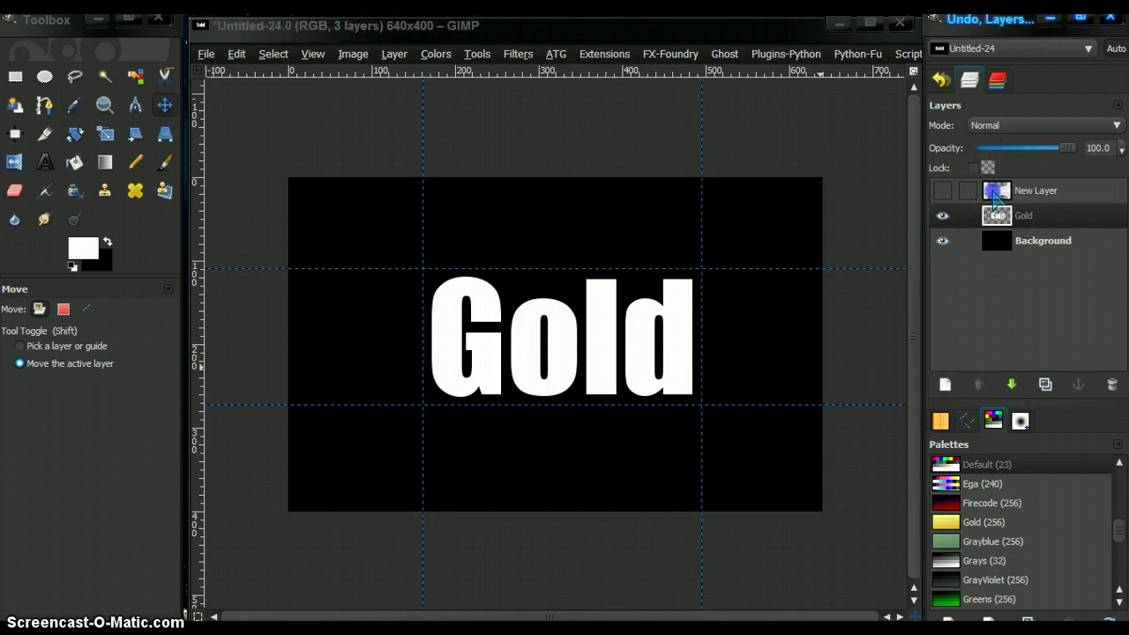
Step: Show the distorted gradient layer and scale it to 337 × 318 px inside the guides
{"action": "left_click", "coordinate": [948, 196]}
{"action": "left_click", "coordinate": [943, 191]}
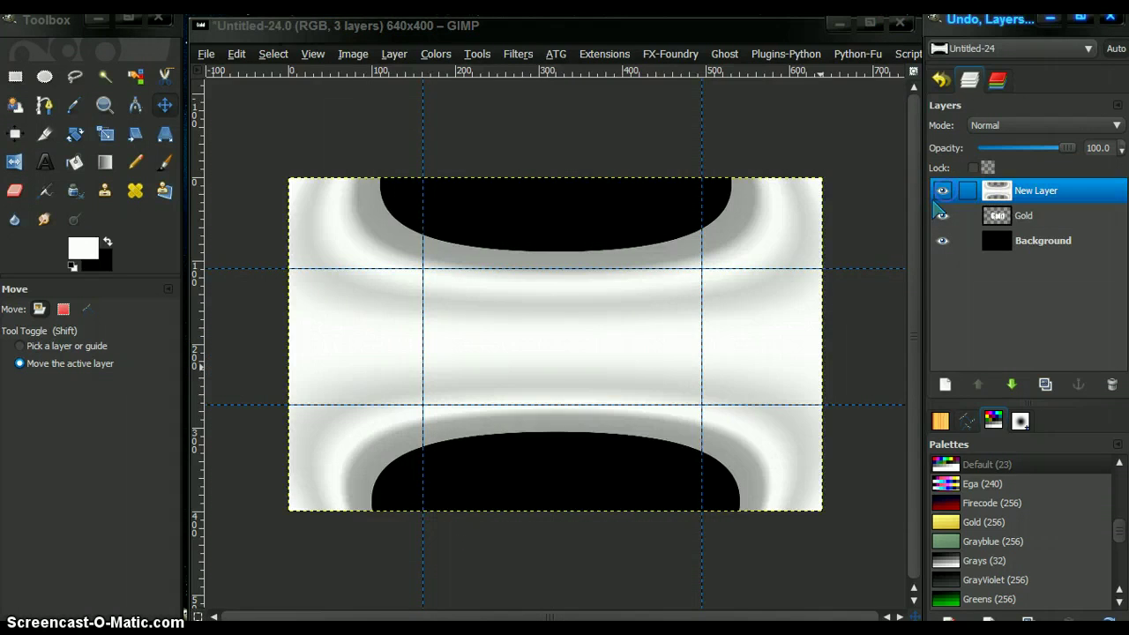
{"action": "left_click", "coordinate": [105, 134]}
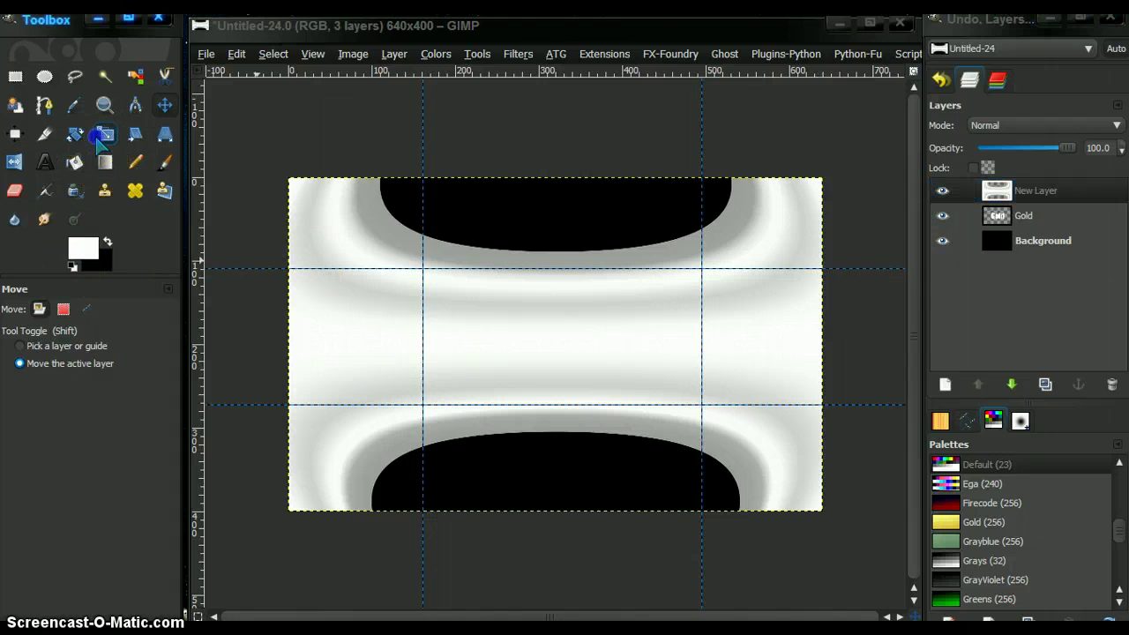
{"action": "left_click", "coordinate": [321, 289]}
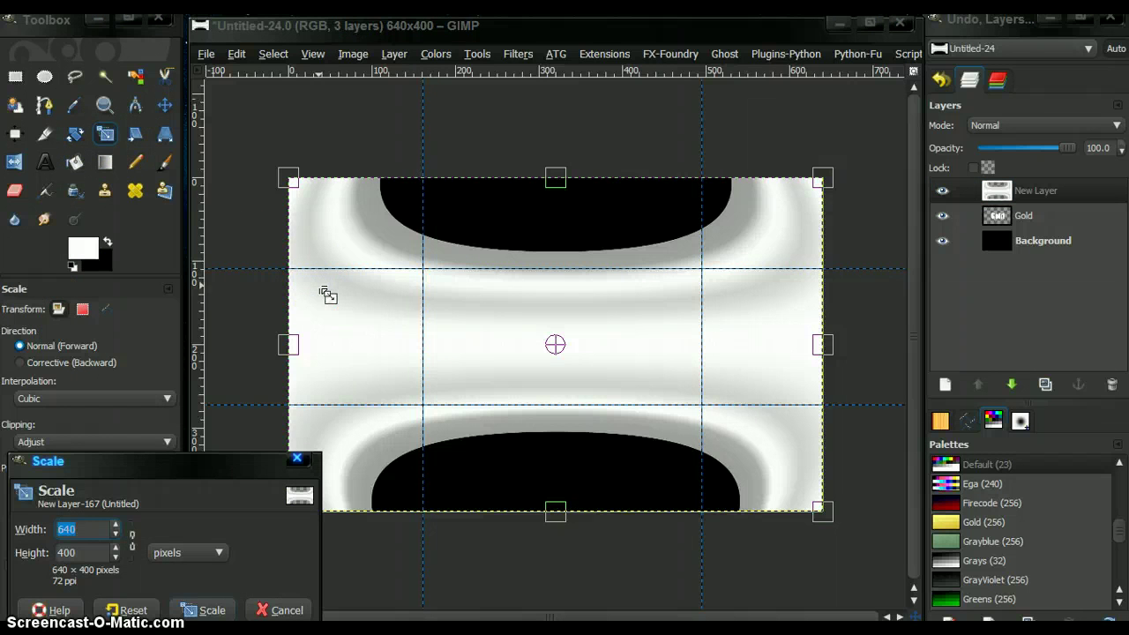
{"action": "left_click_drag", "start_coordinate": [290, 345], "coordinate": [421, 351]}
{"action": "left_click_drag", "start_coordinate": [823, 345], "coordinate": [708, 351]}
{"action": "left_click_drag", "start_coordinate": [570, 186], "coordinate": [559, 210]}
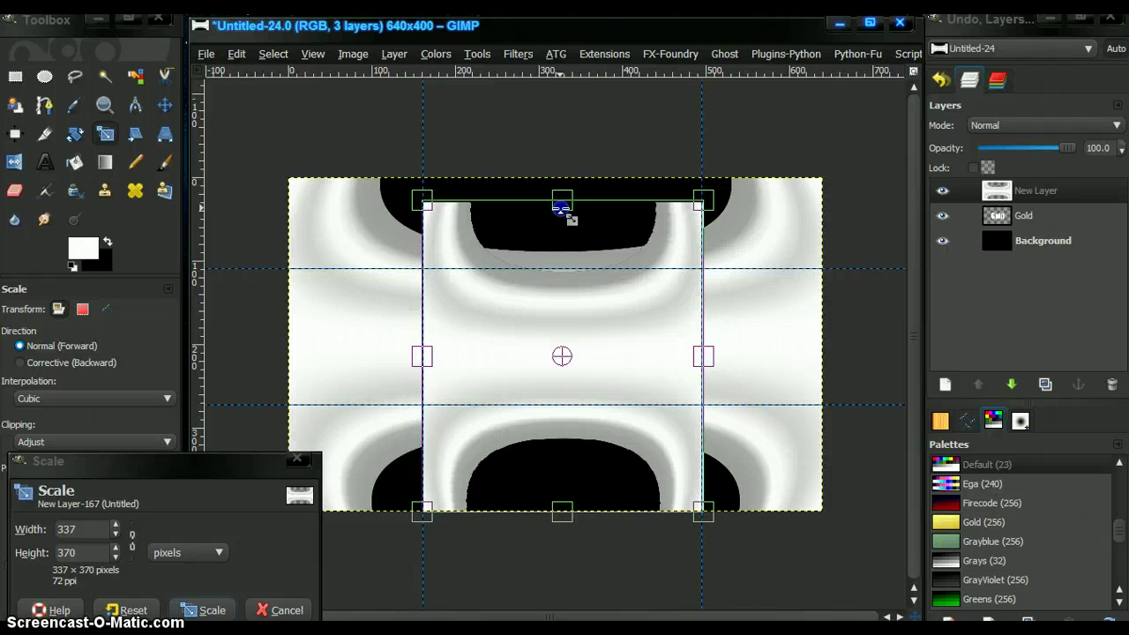
{"action": "left_click_drag", "start_coordinate": [563, 211], "coordinate": [563, 206]}
{"action": "left_click_drag", "start_coordinate": [561, 534], "coordinate": [562, 474]}
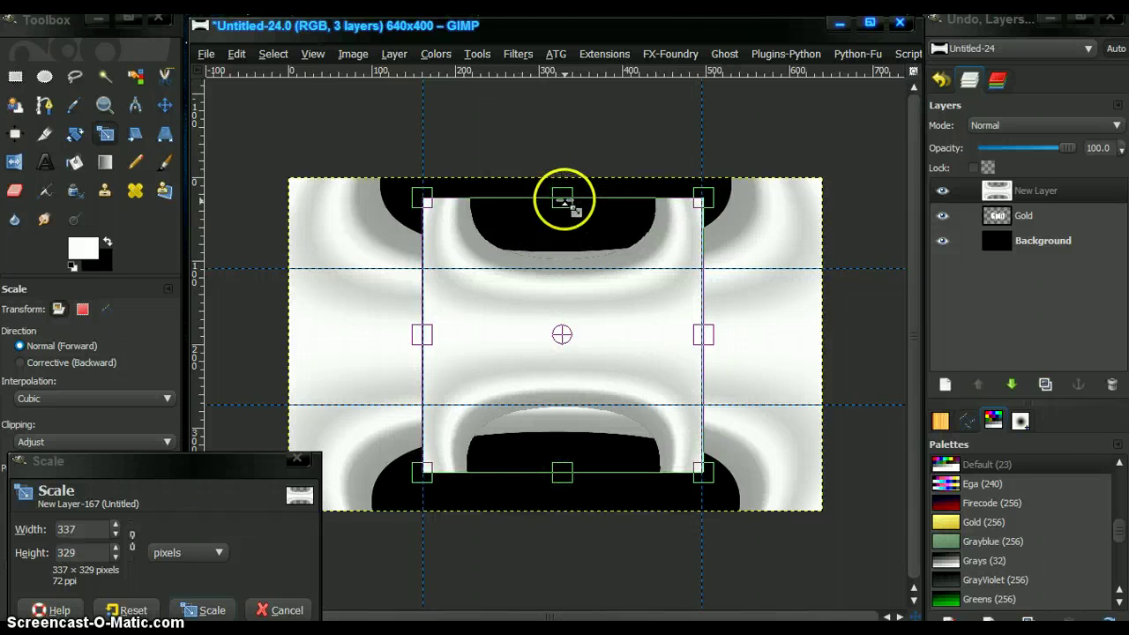
{"action": "left_click_drag", "start_coordinate": [562, 198], "coordinate": [561, 210]}
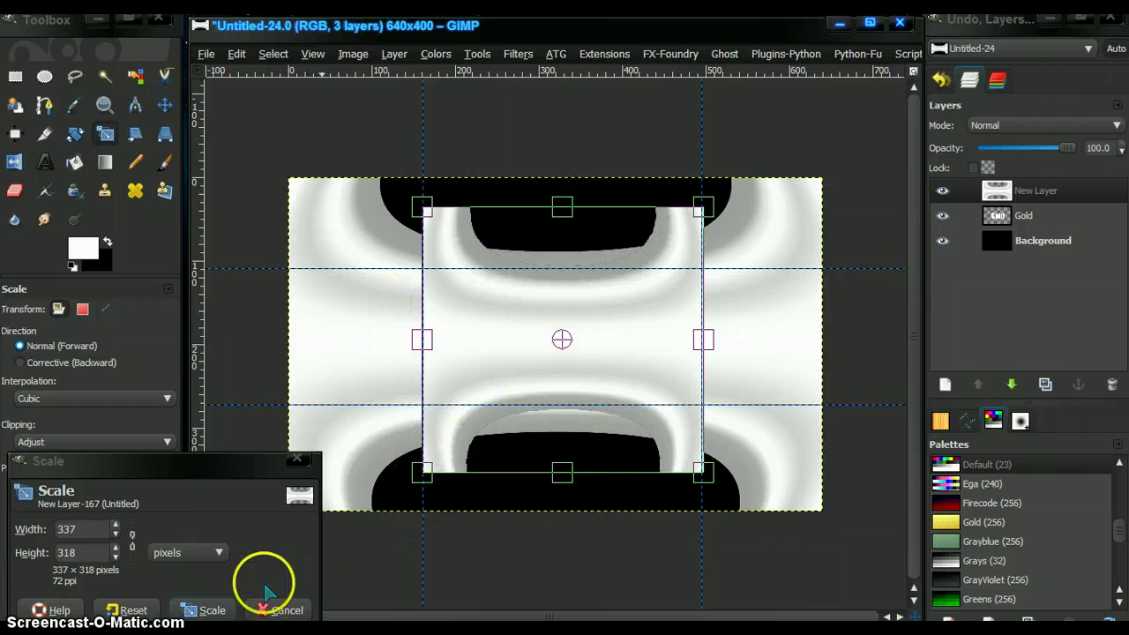
{"action": "left_click", "coordinate": [207, 610]}
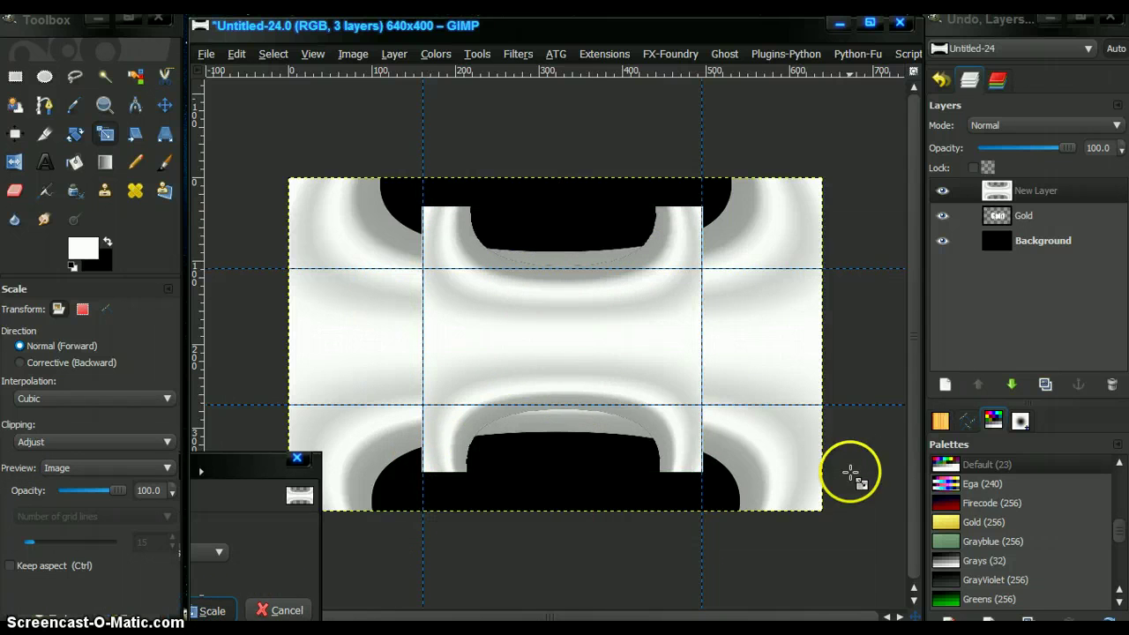
Step: Expand the gradient layer to image size and load the Gold letters' alpha as a selection
{"action": "left_click", "coordinate": [393, 53]}
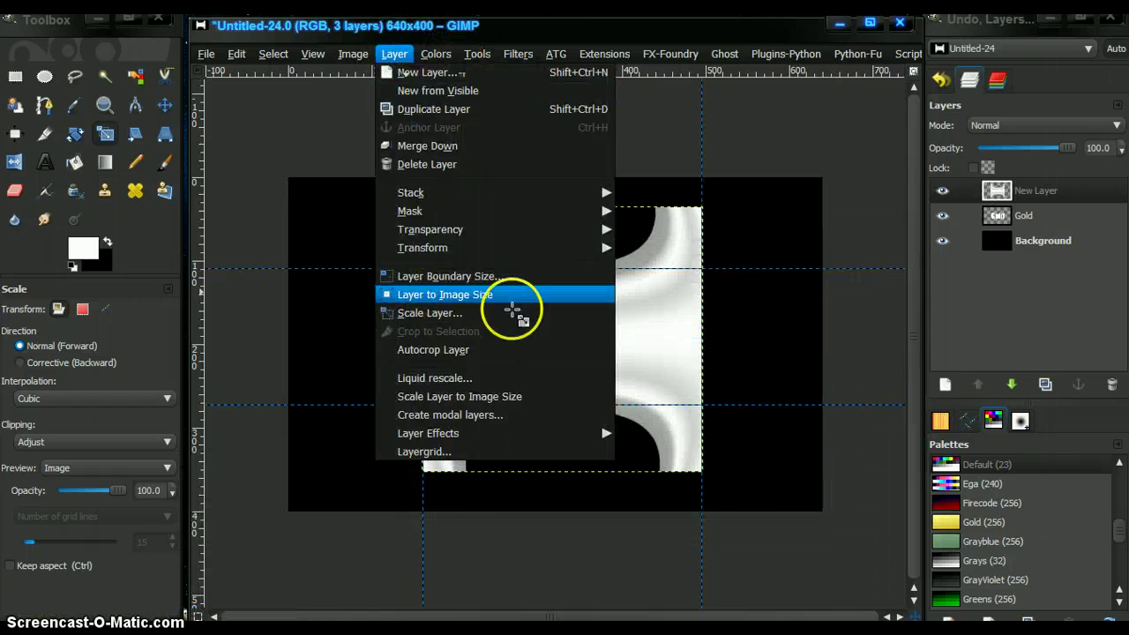
{"action": "left_click", "coordinate": [510, 297]}
{"action": "right_click", "coordinate": [993, 225]}
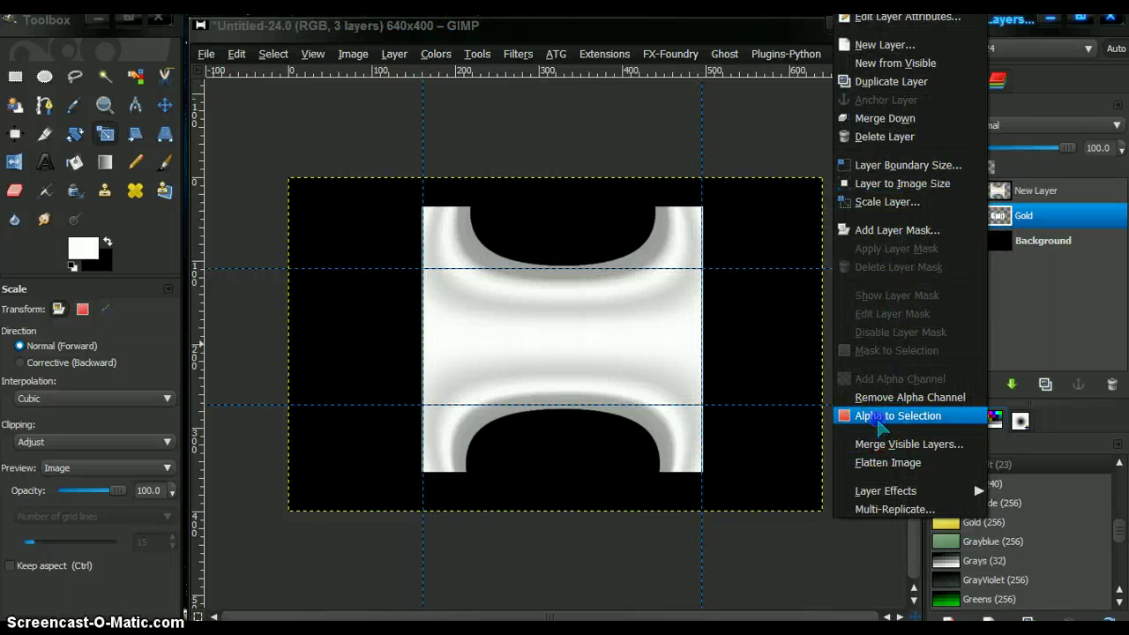
{"action": "left_click", "coordinate": [873, 416]}
{"action": "left_click", "coordinate": [1000, 198]}
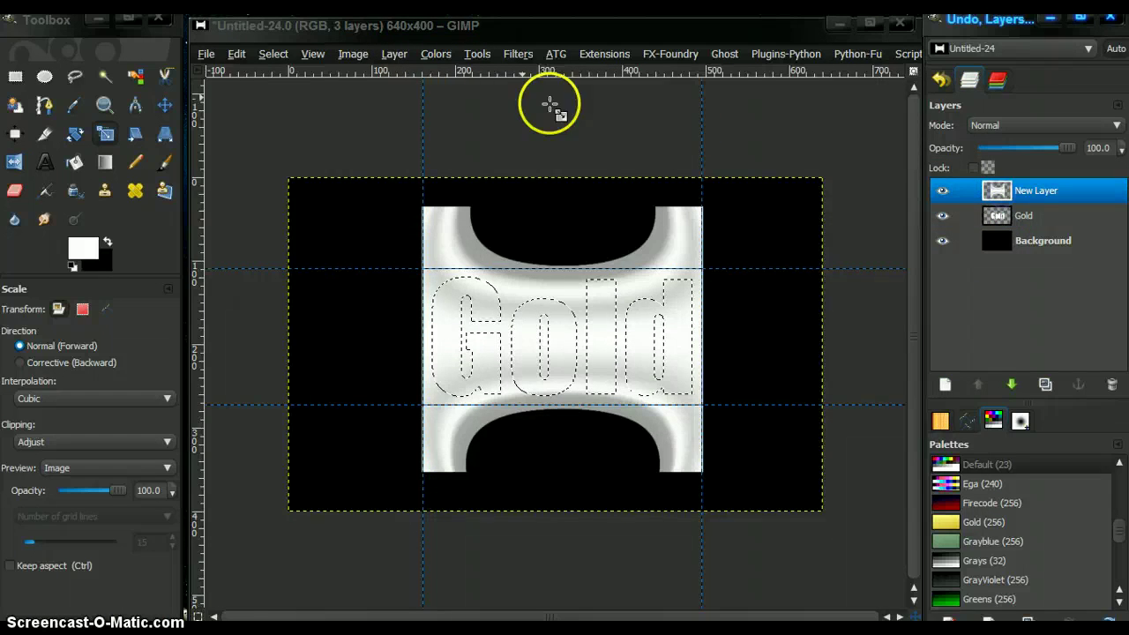
Step: Invert the selection and clear the gradient everywhere outside the letters
{"action": "left_click", "coordinate": [275, 55]}
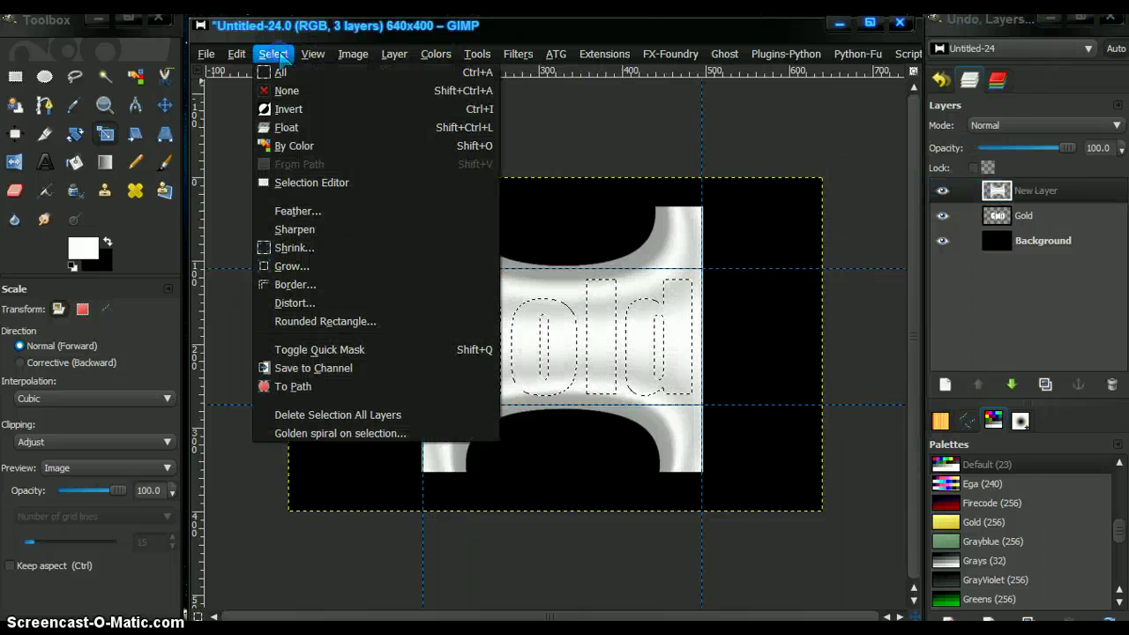
{"action": "left_click", "coordinate": [283, 108]}
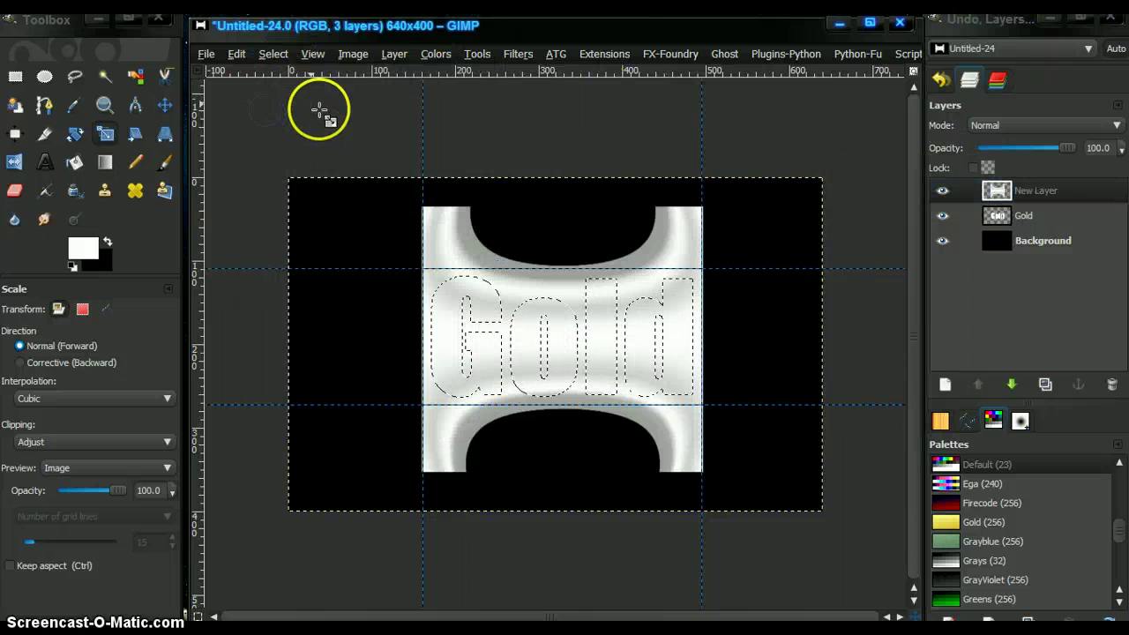
{"action": "left_click", "coordinate": [236, 54]}
{"action": "left_click", "coordinate": [252, 313]}
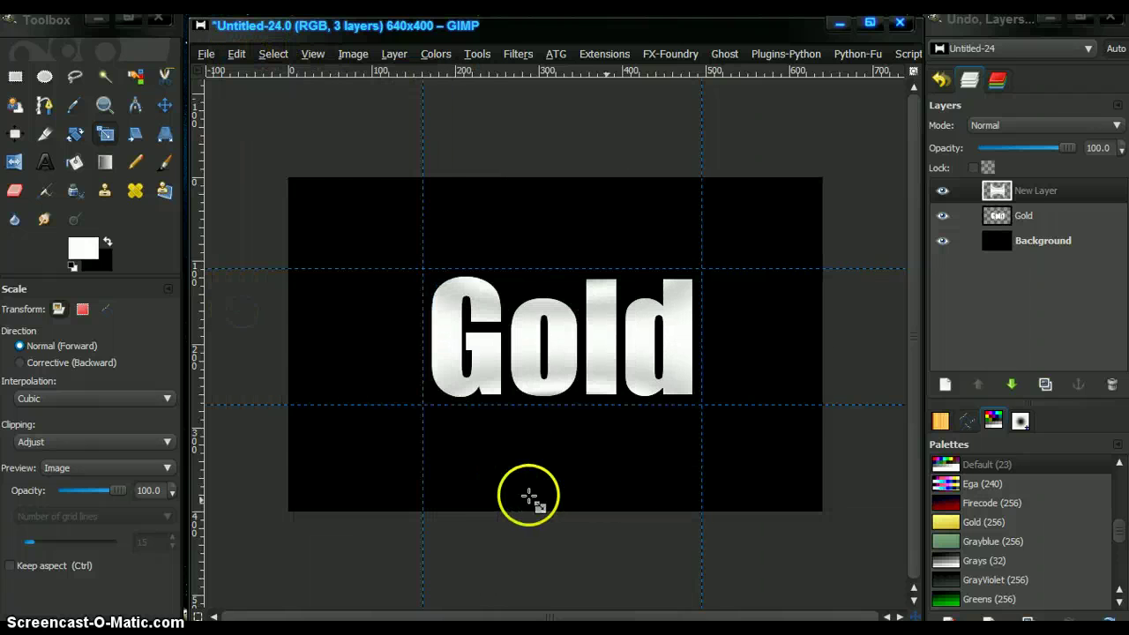
{"action": "left_click", "coordinate": [996, 191]}
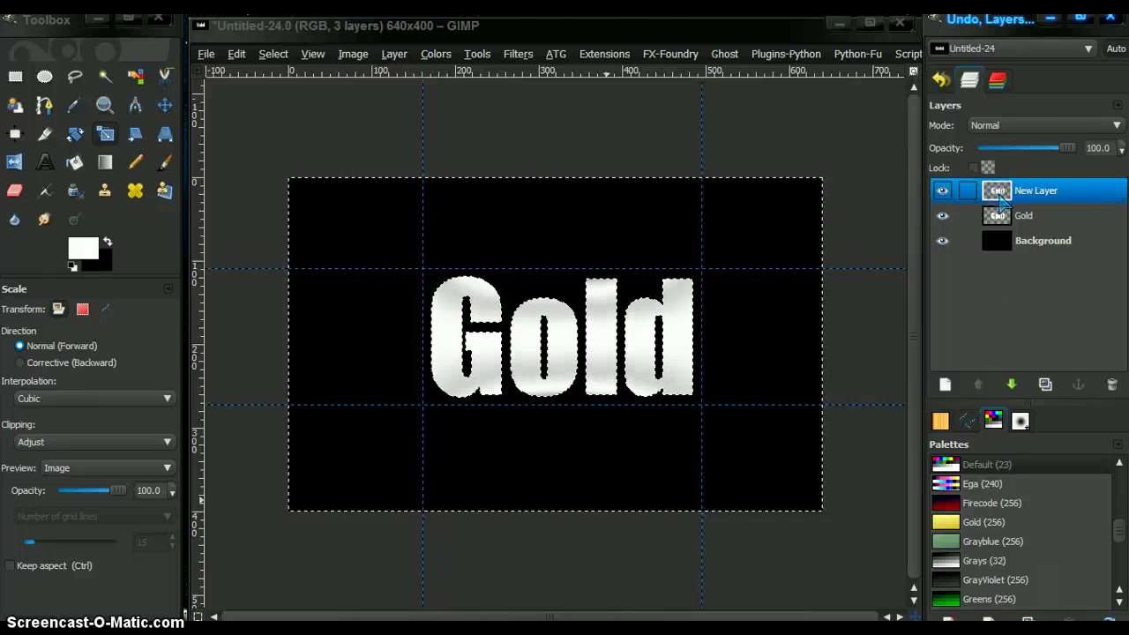
{"action": "left_click", "coordinate": [275, 55]}
Step: Deselect, make the Gold text layer active and hide the gradient layer
{"action": "left_click", "coordinate": [280, 91]}
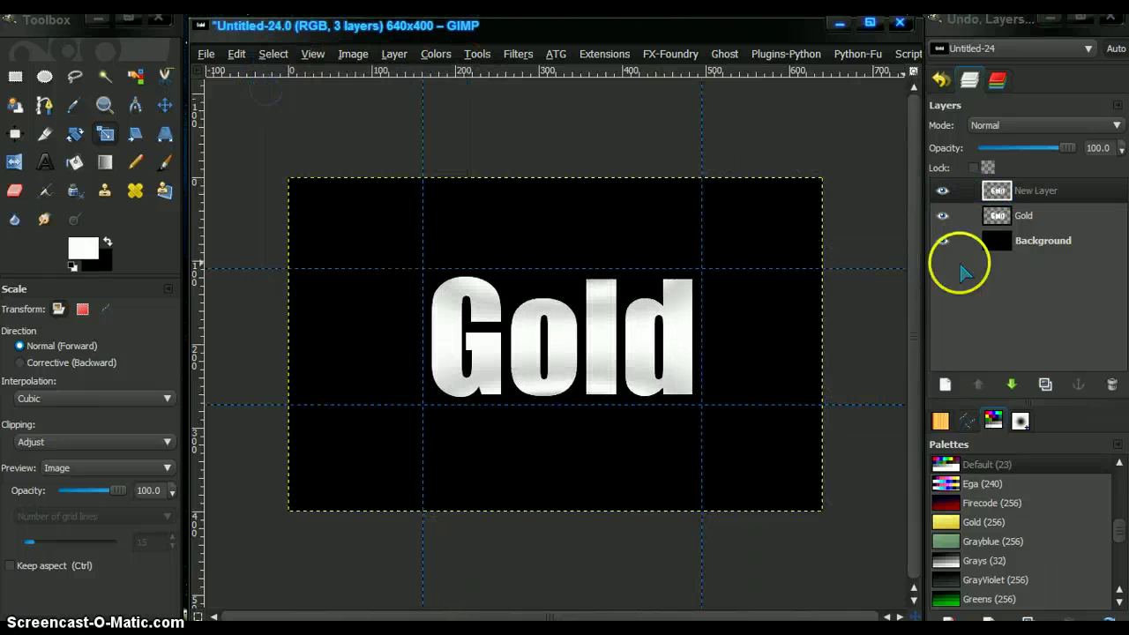
{"action": "left_click", "coordinate": [996, 192]}
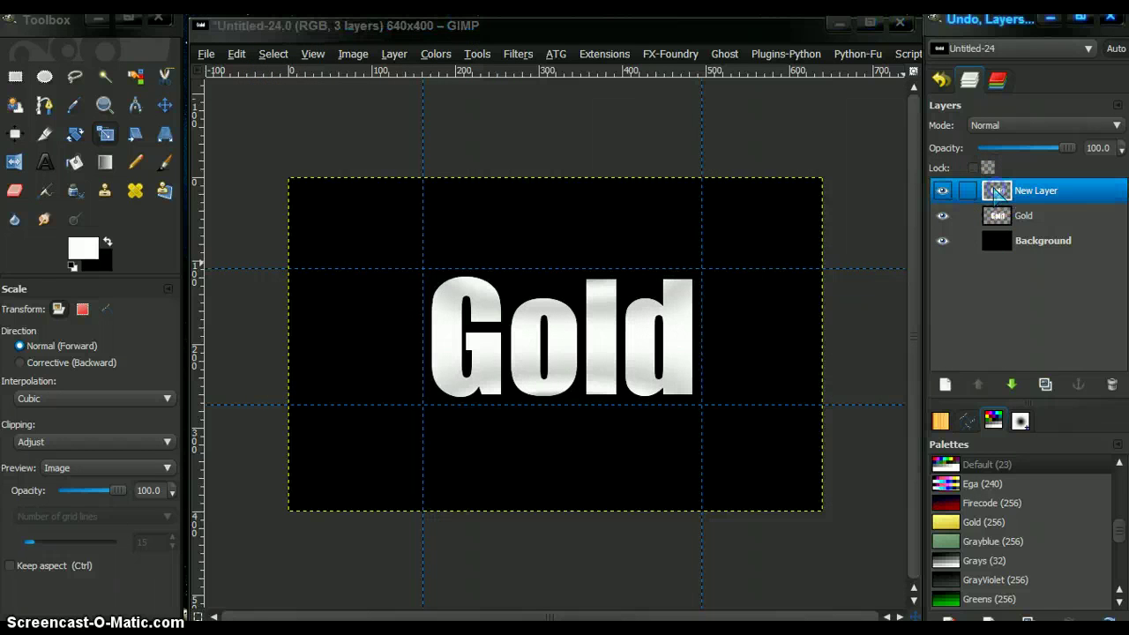
{"action": "left_click", "coordinate": [942, 191]}
{"action": "left_click", "coordinate": [942, 192]}
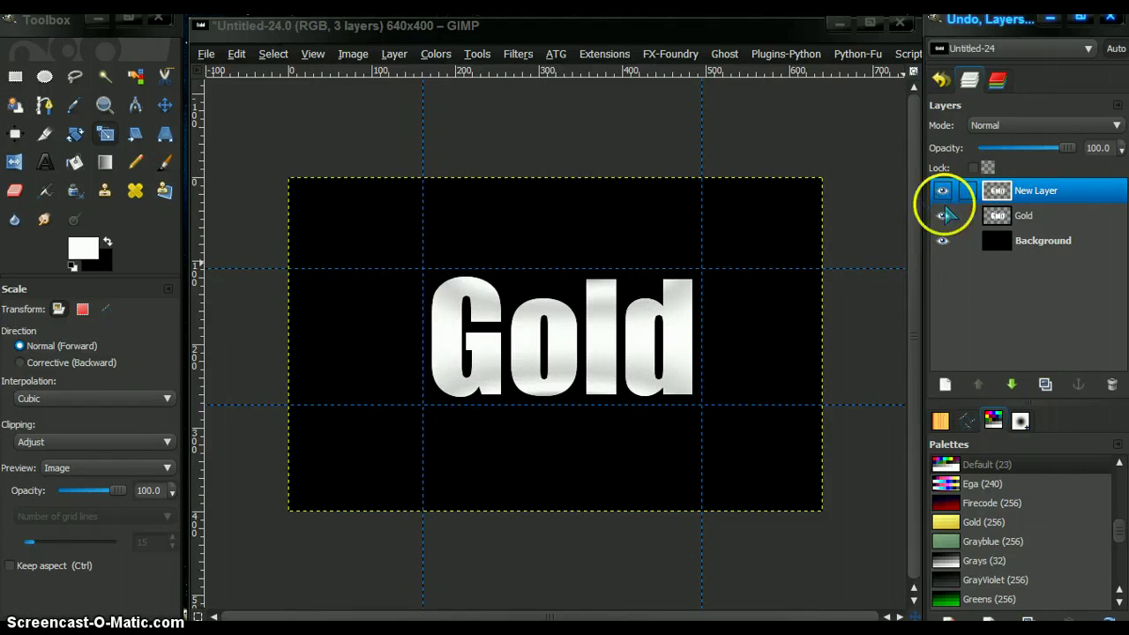
{"action": "left_click", "coordinate": [1001, 220]}
{"action": "left_click", "coordinate": [942, 191]}
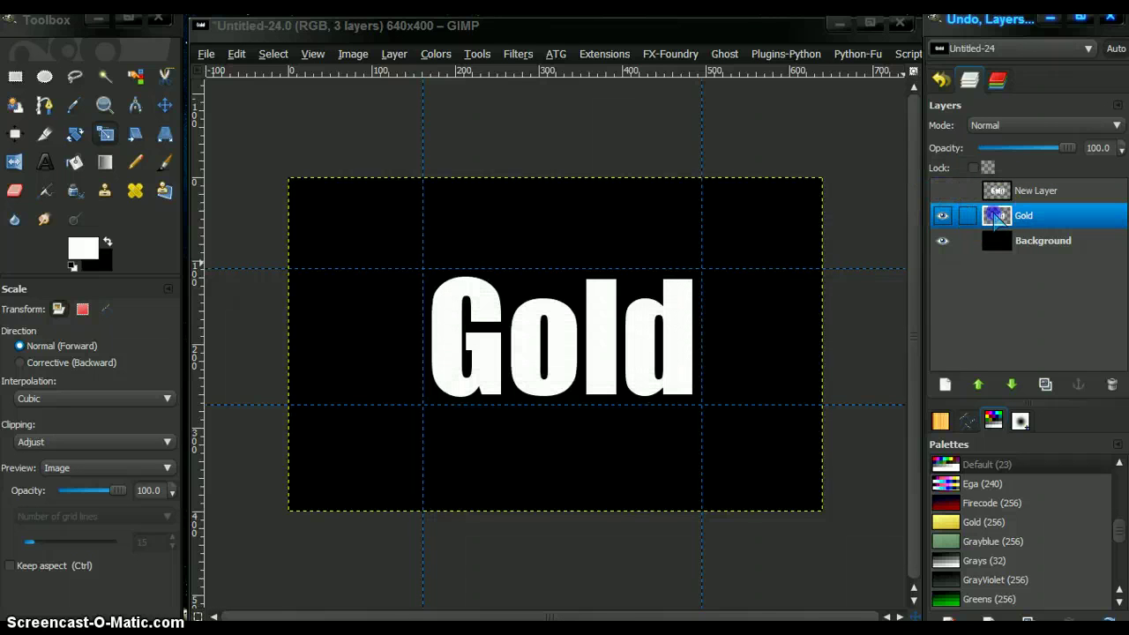
Step: Apply a 5 px Gaussian blur to the white Gold text
{"action": "left_click", "coordinate": [517, 54]}
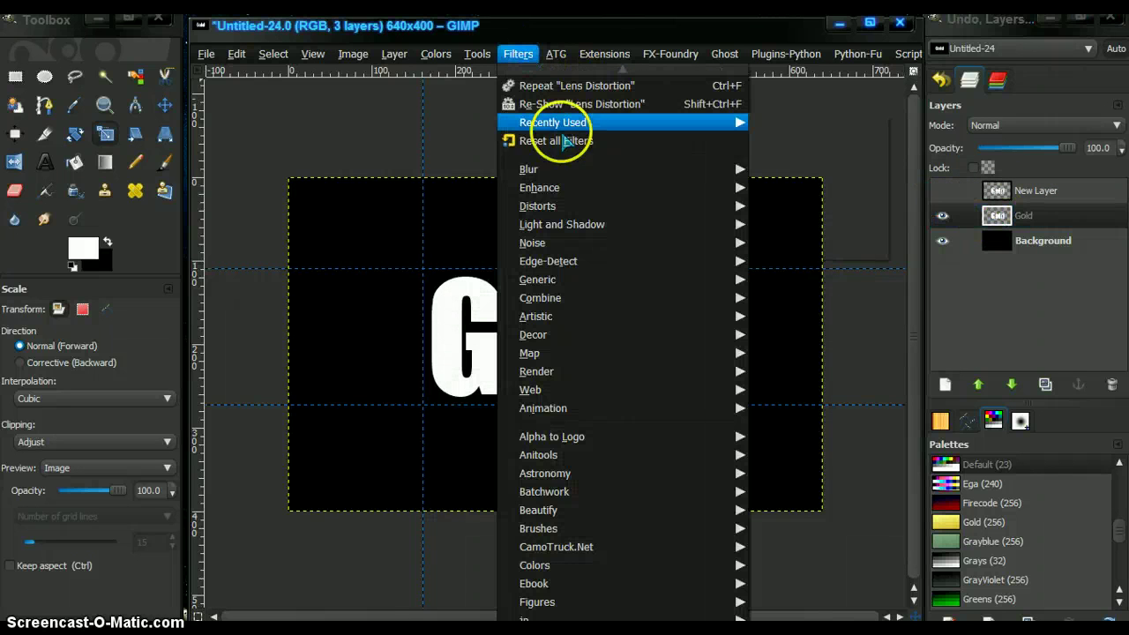
{"action": "mouse_move", "coordinate": [545, 172]}
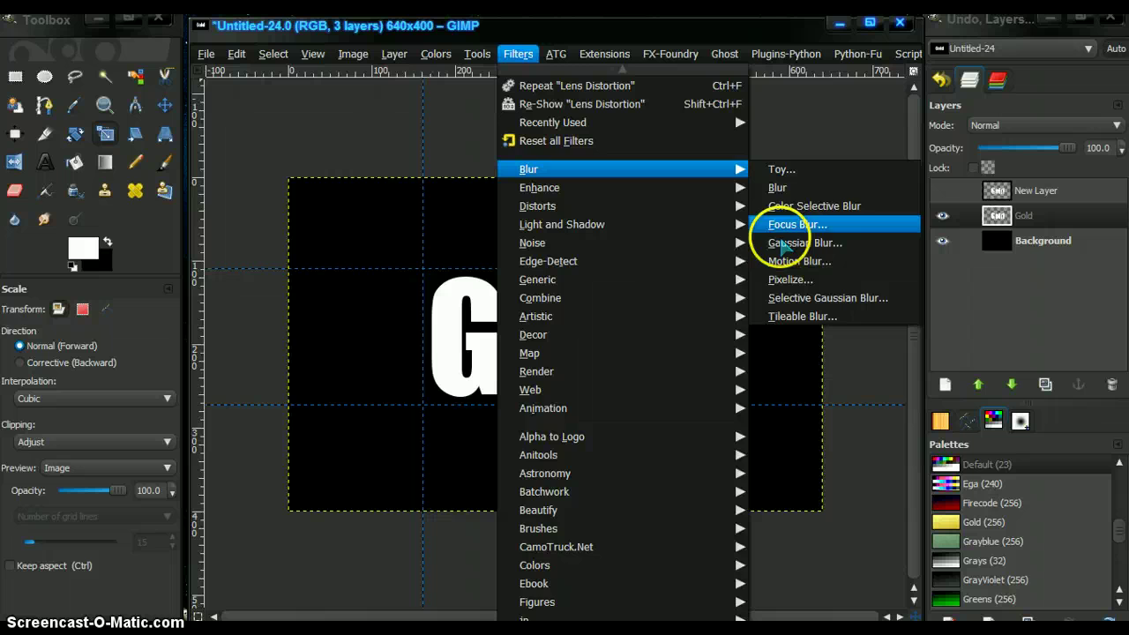
{"action": "left_click", "coordinate": [783, 251]}
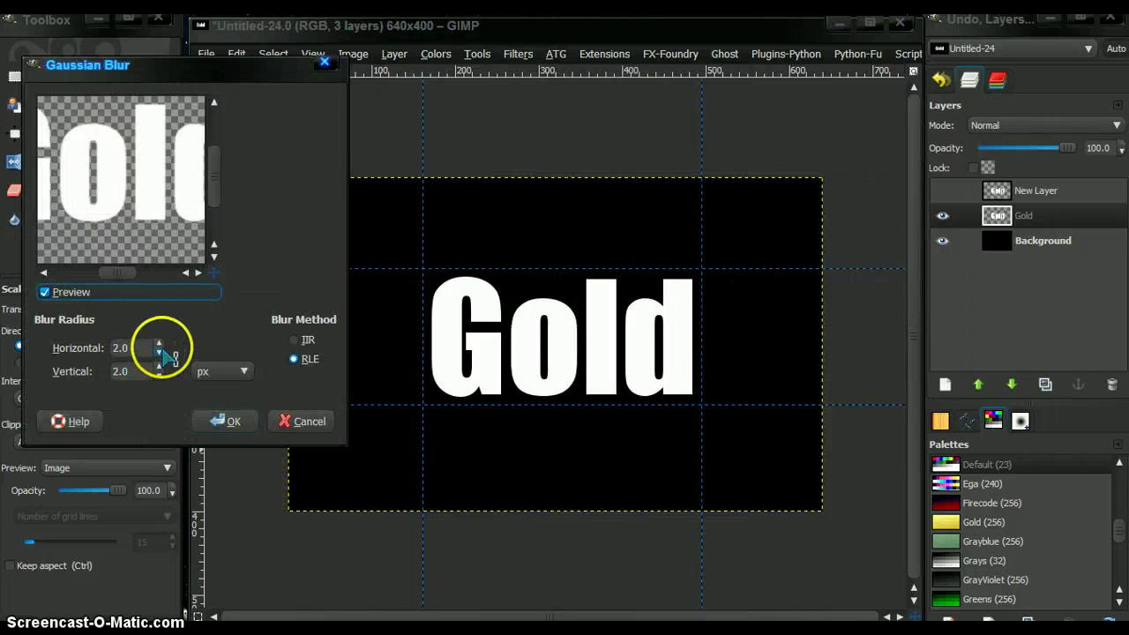
{"action": "left_click", "coordinate": [160, 345]}
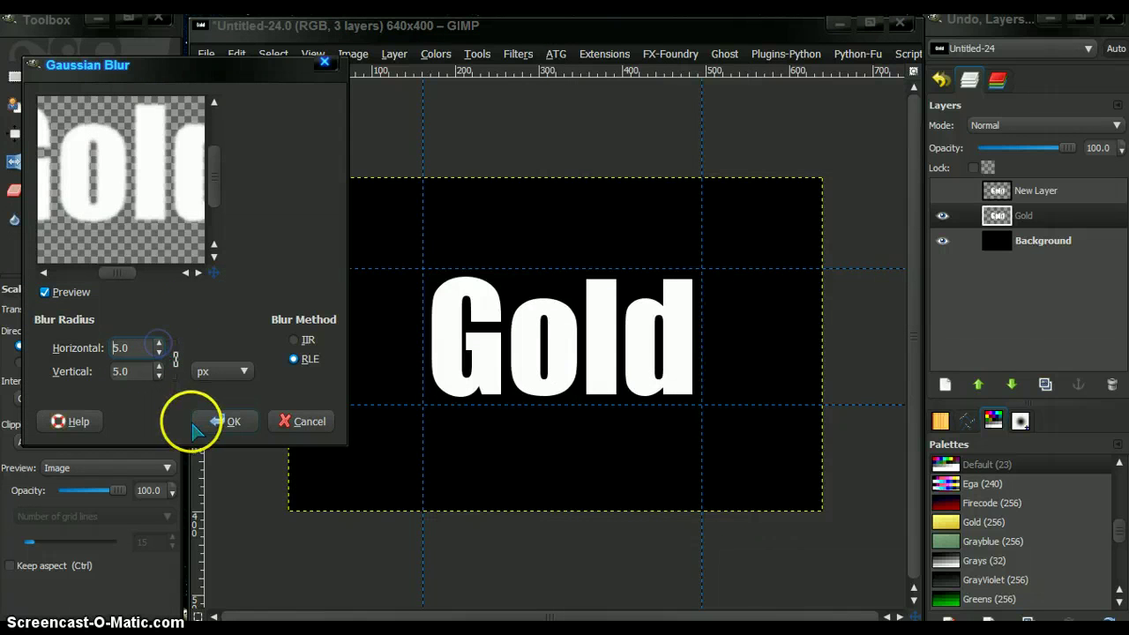
{"action": "left_click", "coordinate": [223, 421]}
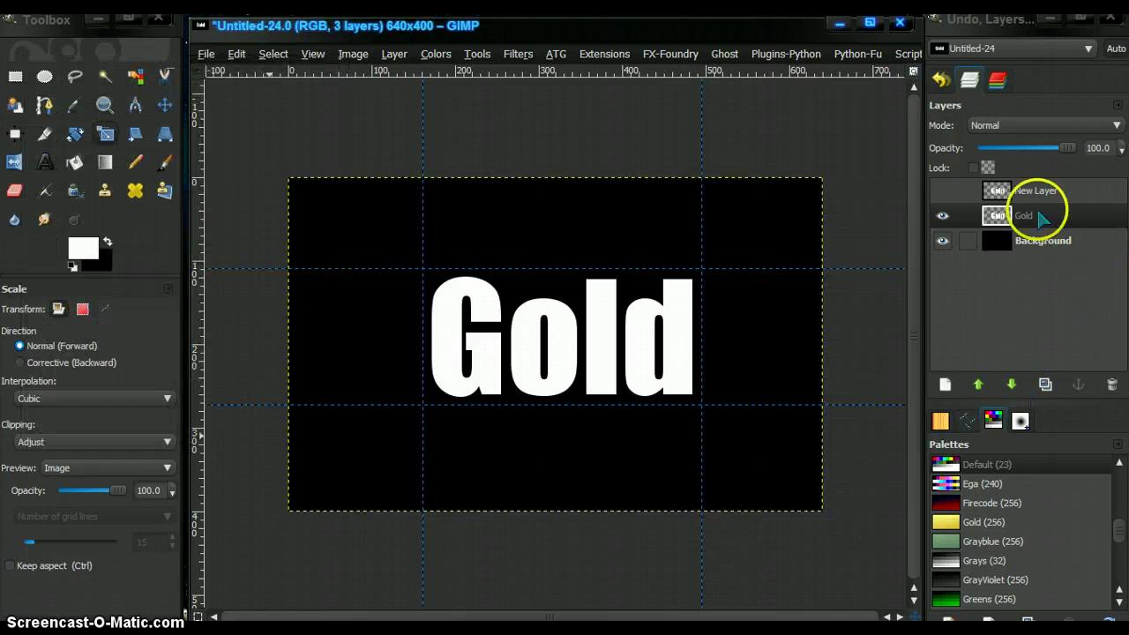
Step: Merge the blurred Gold text down into the black Background layer
{"action": "right_click", "coordinate": [998, 220]}
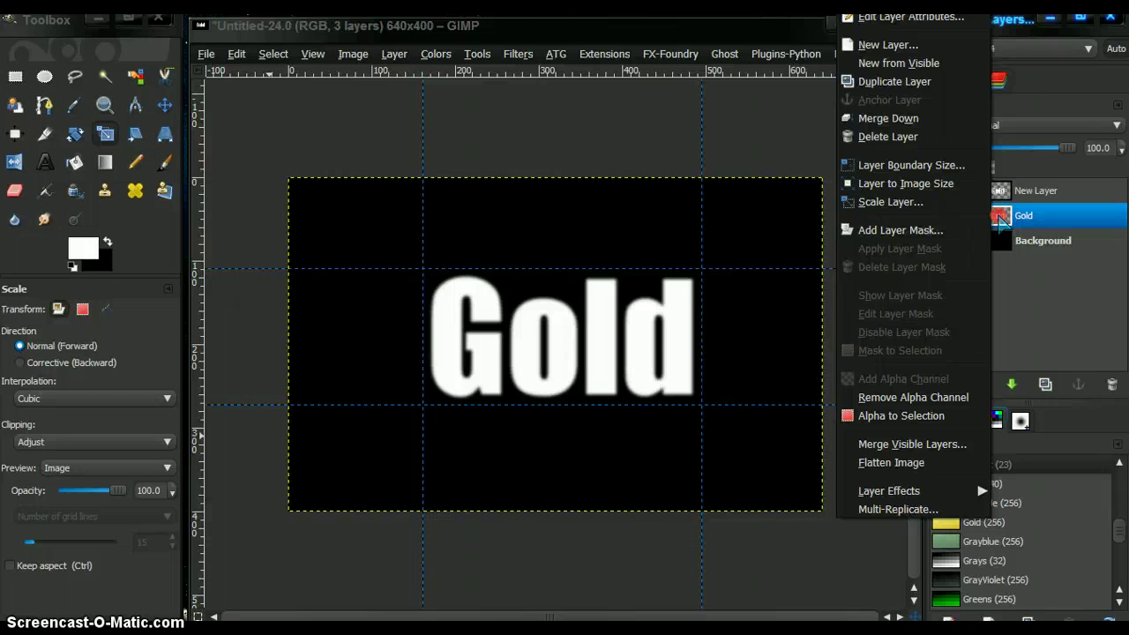
{"action": "left_click", "coordinate": [899, 118]}
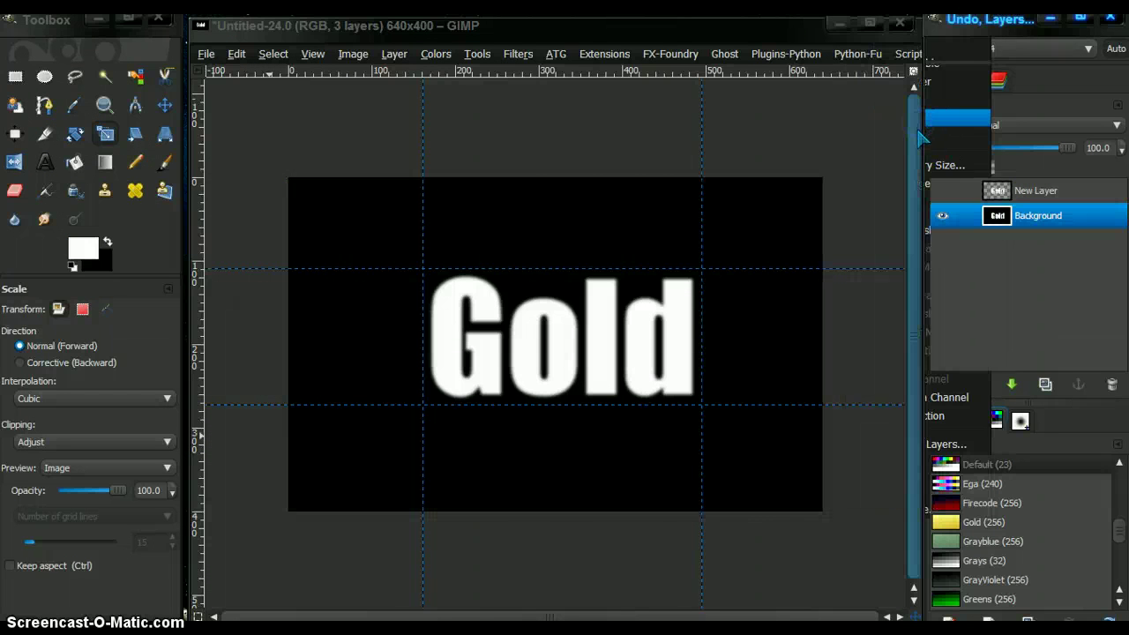
{"action": "left_click", "coordinate": [1003, 216]}
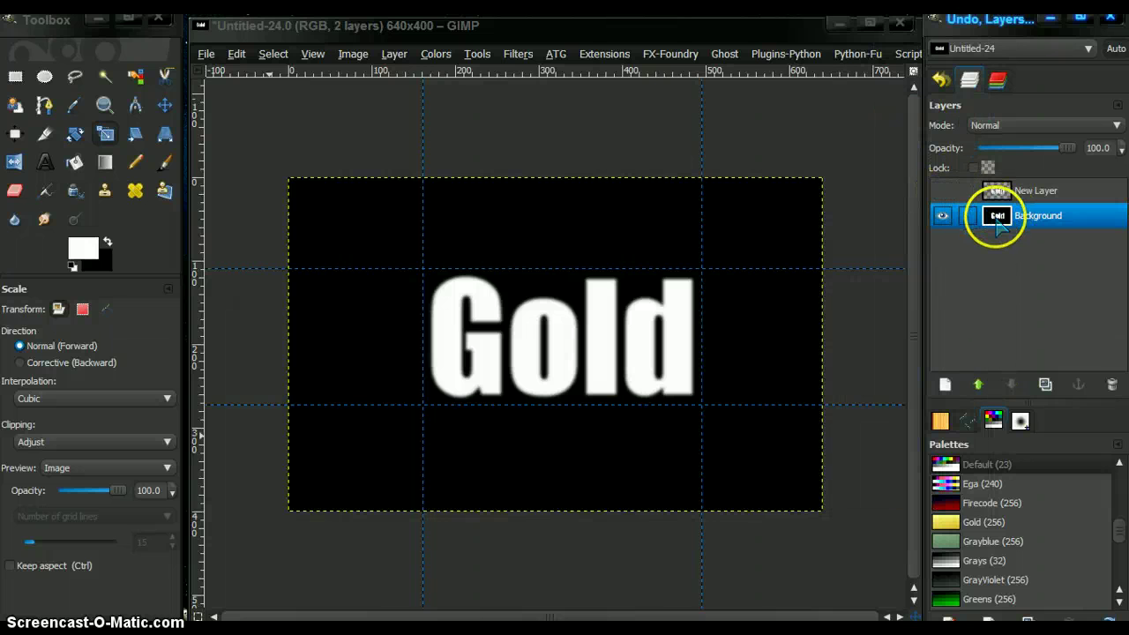
Step: Emboss the visible metallic New Layer with a Bump Map from Background, depth 29, elevation 27.82
{"action": "left_click", "coordinate": [942, 191]}
{"action": "left_click", "coordinate": [996, 190]}
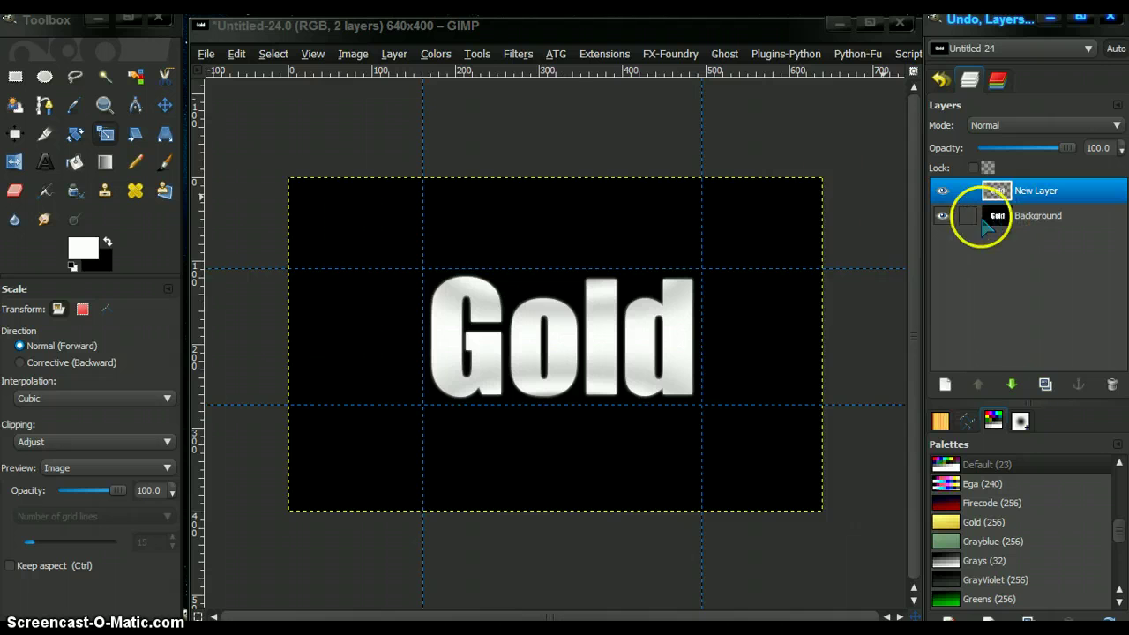
{"action": "left_click", "coordinate": [518, 55]}
{"action": "mouse_move", "coordinate": [542, 227]}
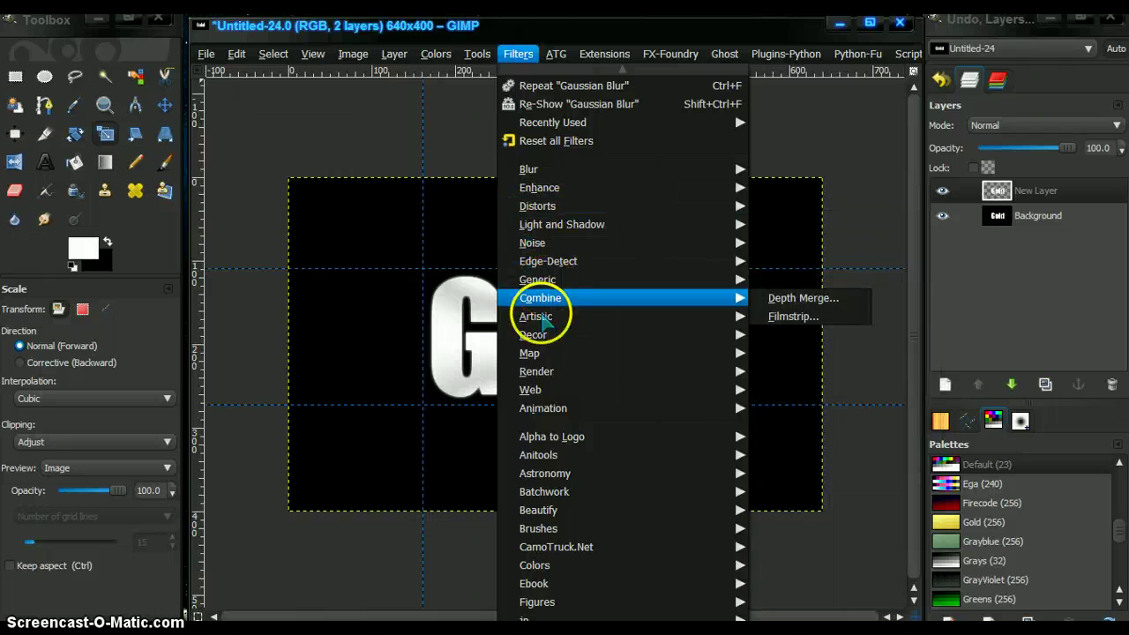
{"action": "mouse_move", "coordinate": [545, 356]}
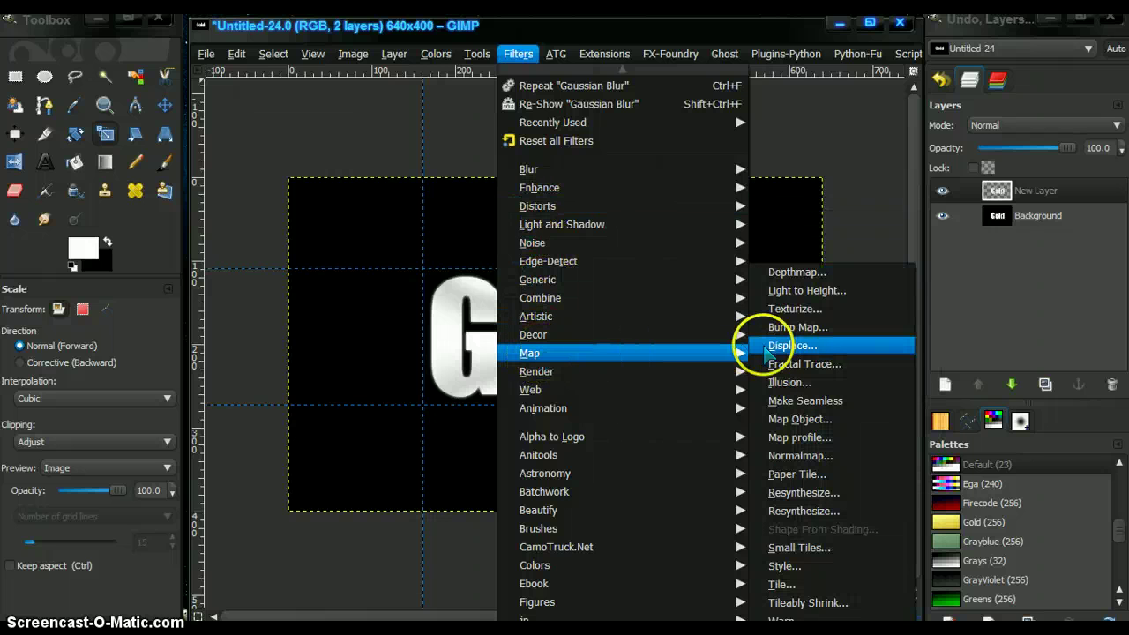
{"action": "left_click", "coordinate": [802, 327]}
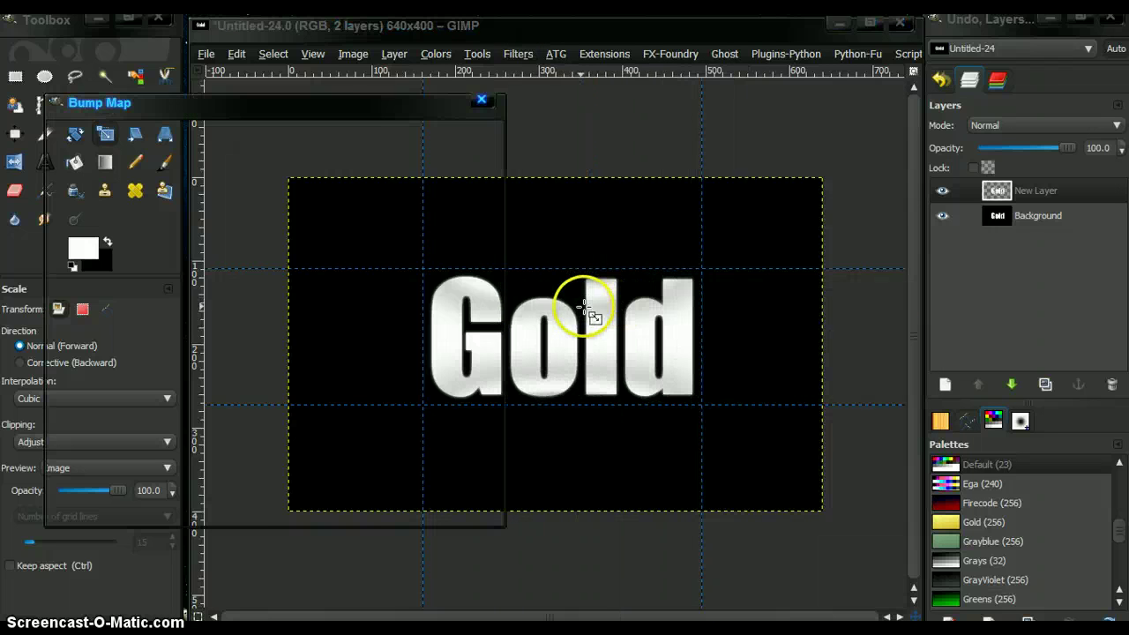
{"action": "left_click", "coordinate": [479, 141]}
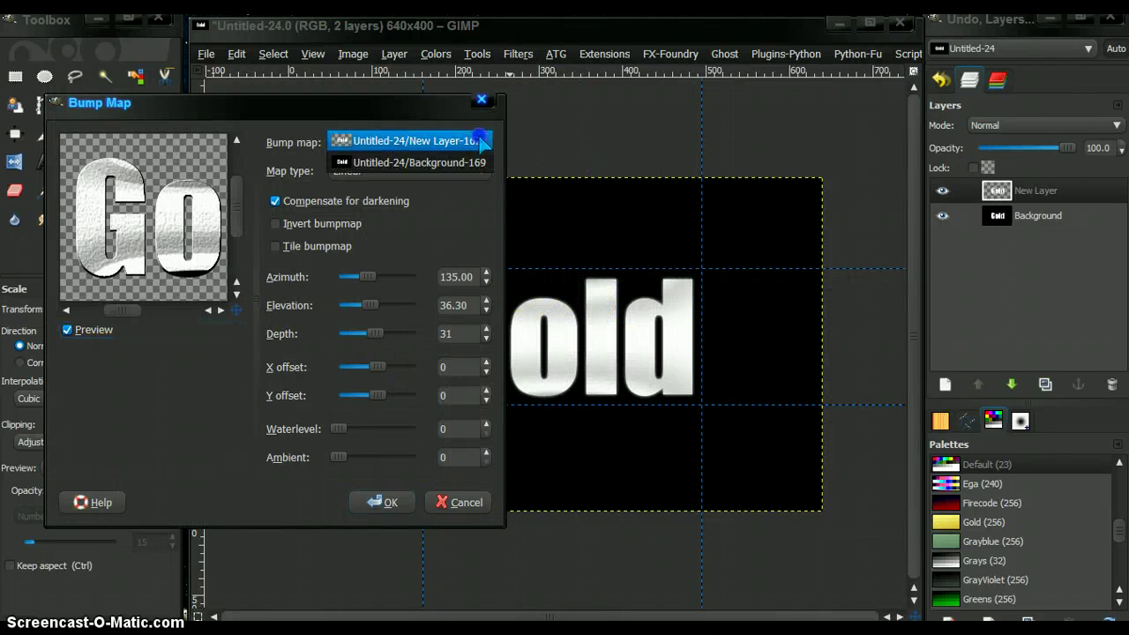
{"action": "left_click", "coordinate": [477, 141]}
{"action": "left_click", "coordinate": [479, 142]}
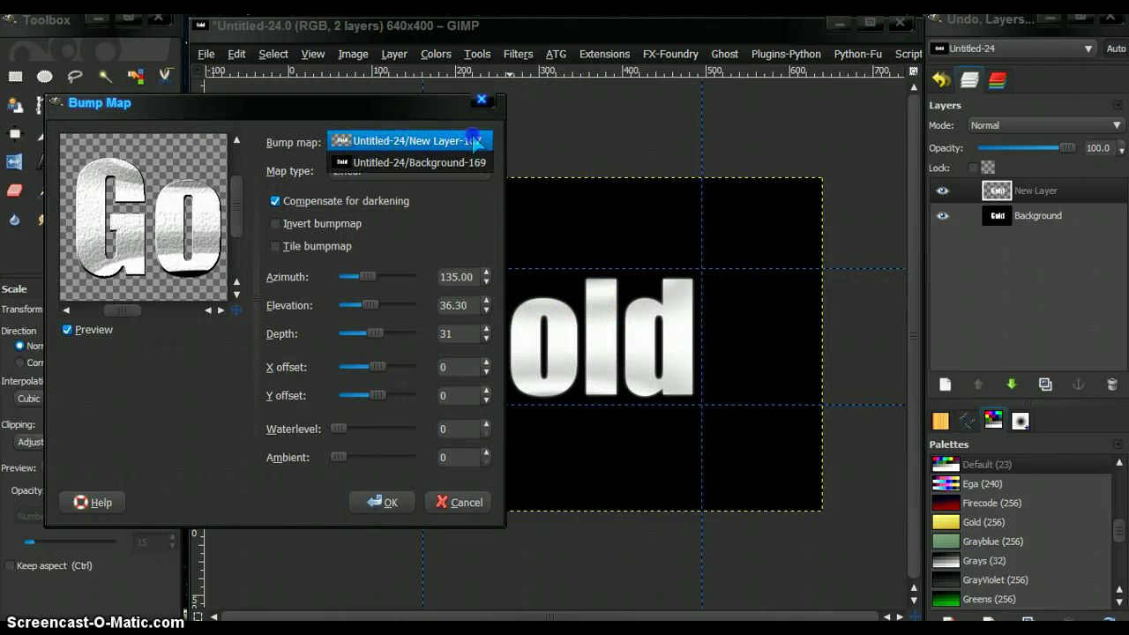
{"action": "left_click", "coordinate": [391, 164]}
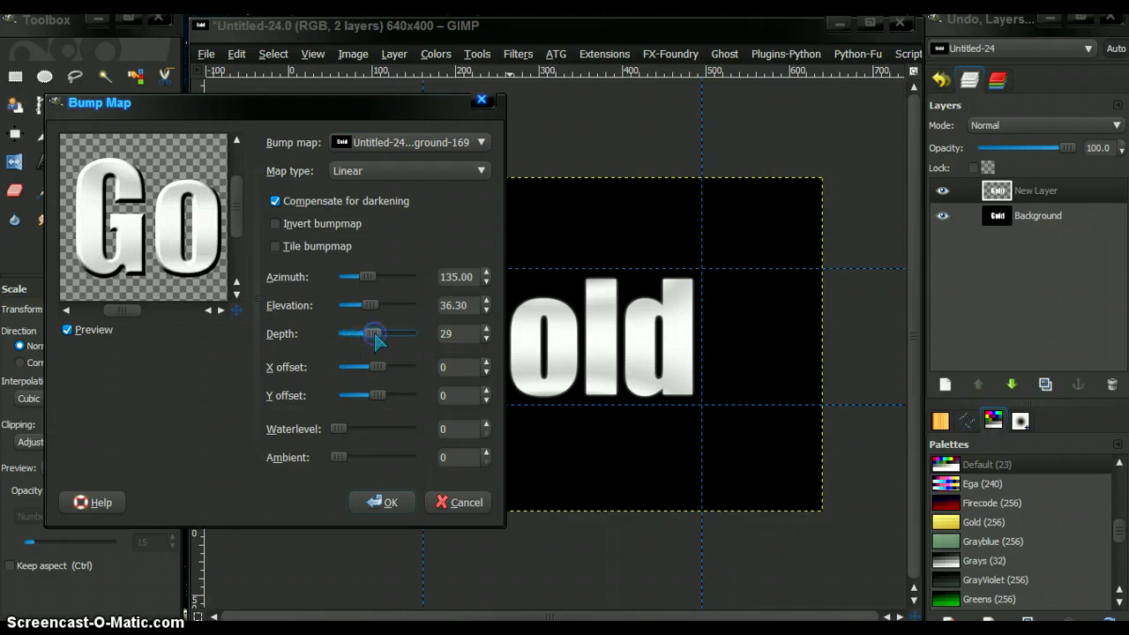
{"action": "left_click", "coordinate": [387, 507]}
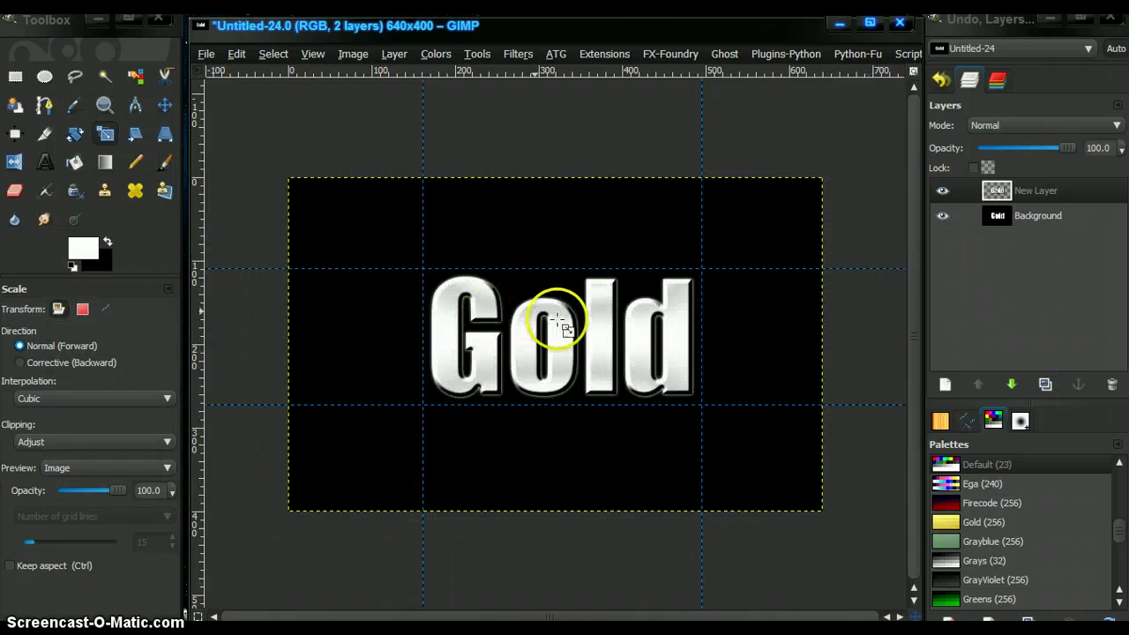
Step: Clear the Background layer's text to black, then reselect the metallic New Layer
{"action": "left_click", "coordinate": [999, 222]}
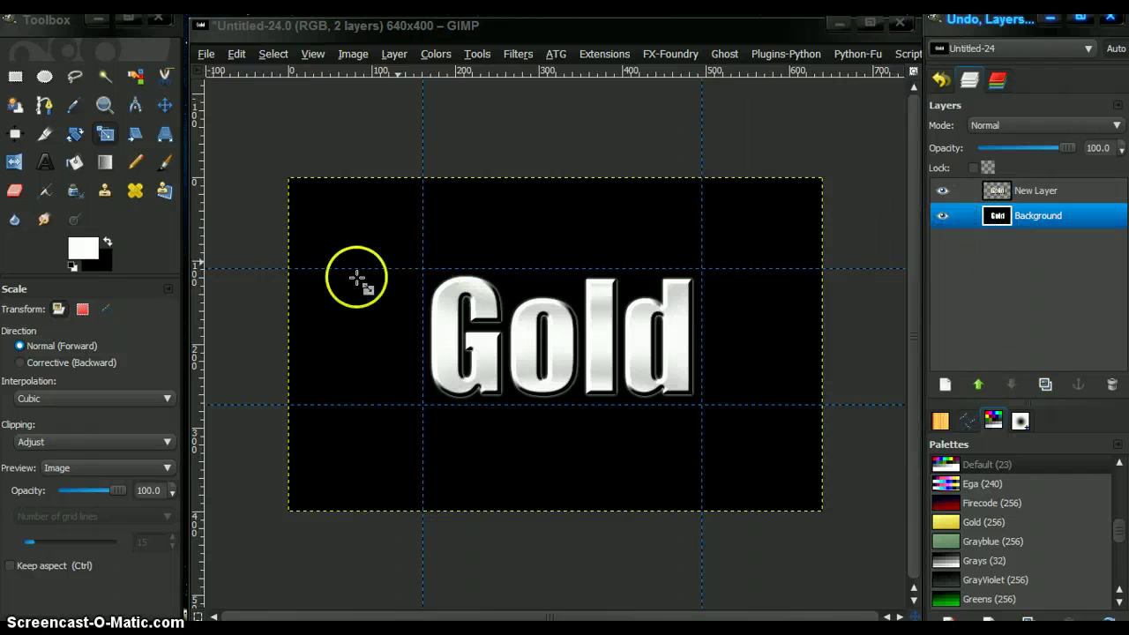
{"action": "left_click", "coordinate": [146, 273]}
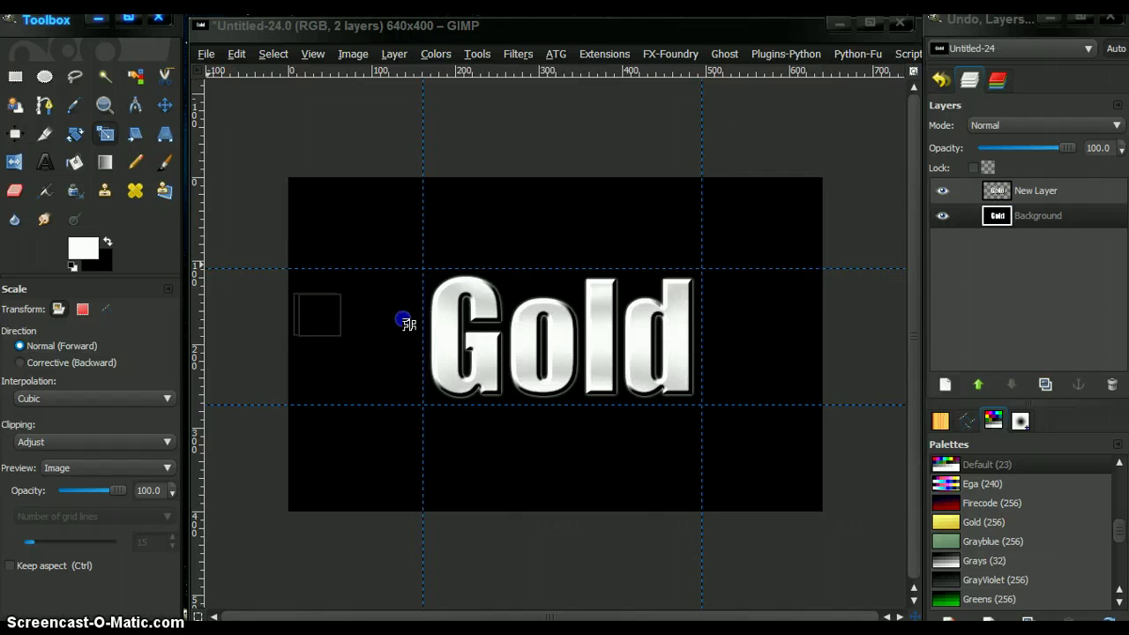
{"action": "key", "text": "Delete"}
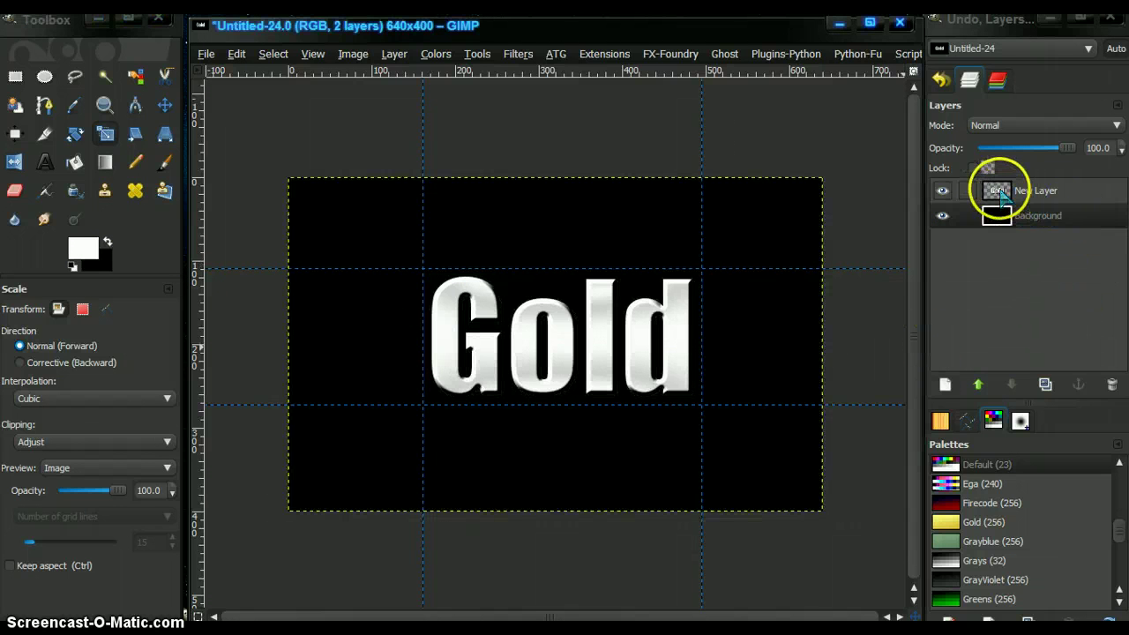
{"action": "left_click", "coordinate": [1002, 192]}
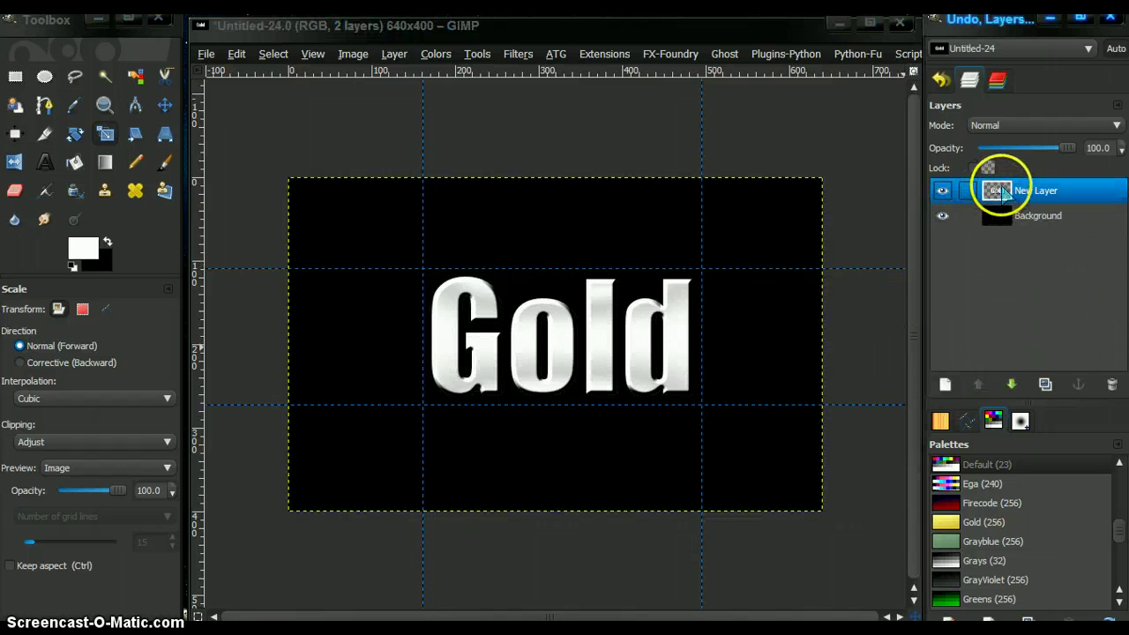
Step: Apply a wavy multi-peak Curves adjustment to the metallic lettering for chrome-like banding
{"action": "left_click", "coordinate": [435, 55]}
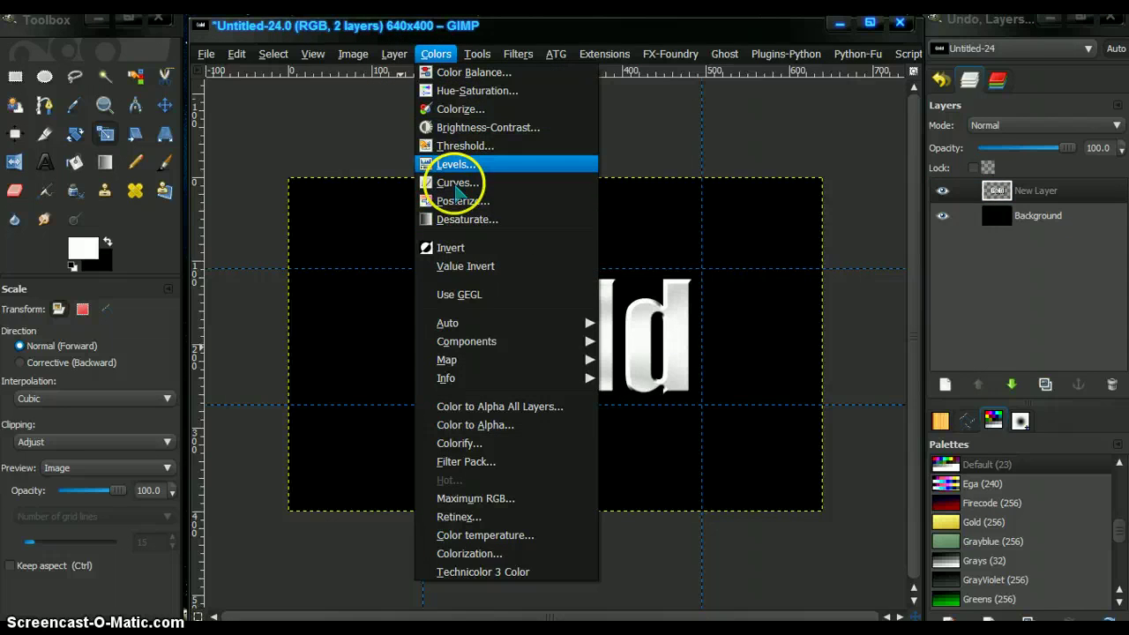
{"action": "left_click", "coordinate": [457, 182]}
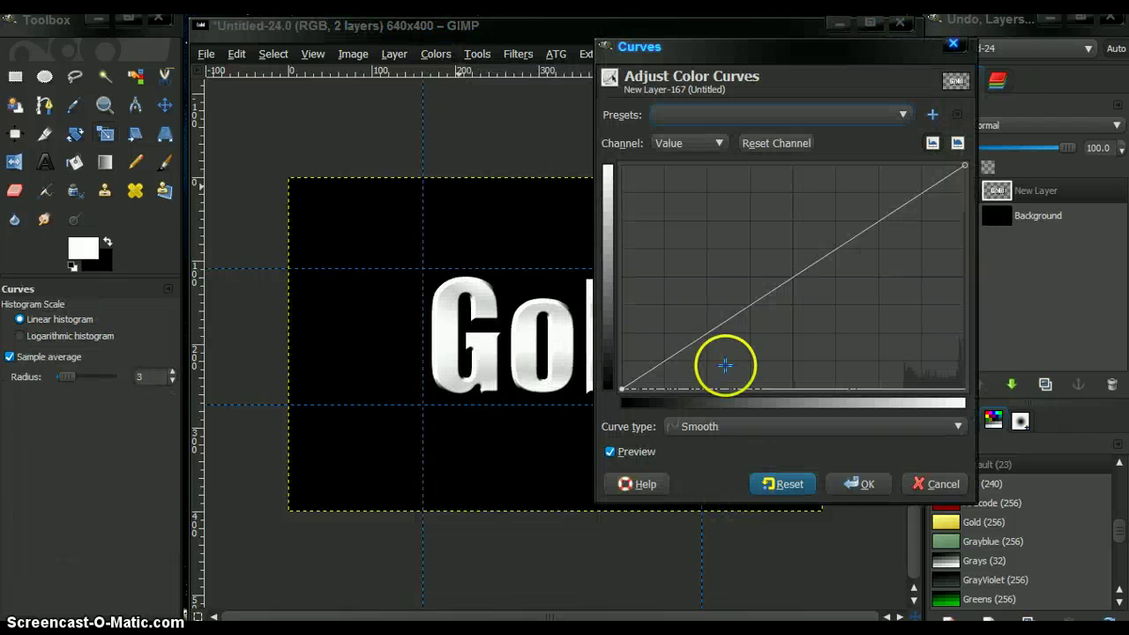
{"action": "left_click_drag", "start_coordinate": [701, 54], "coordinate": [857, 158]}
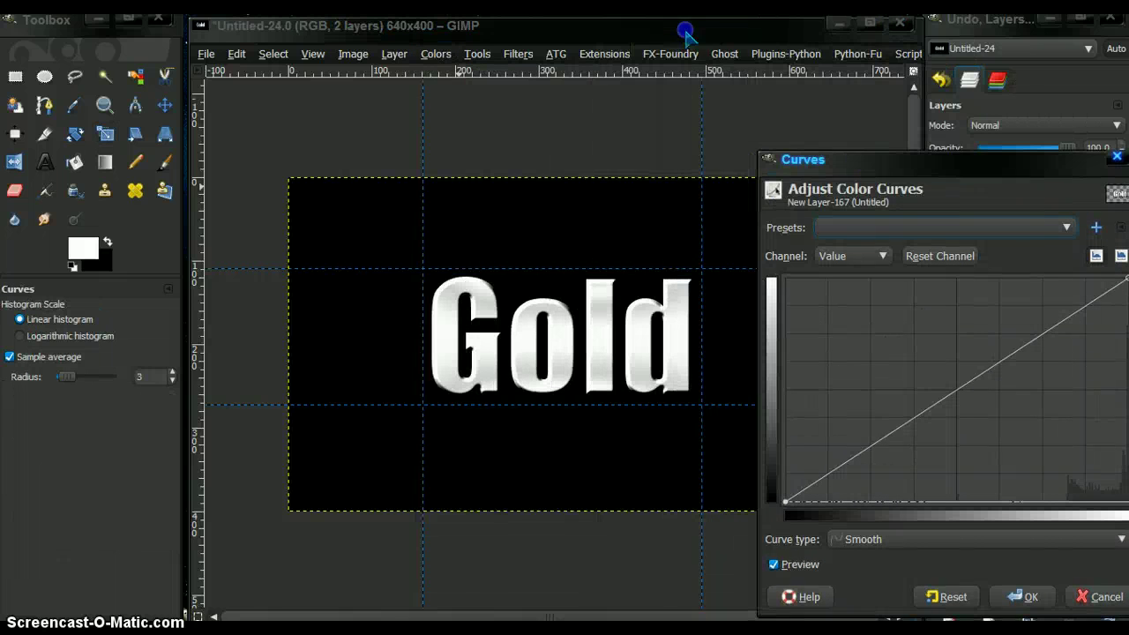
{"action": "left_click_drag", "start_coordinate": [685, 25], "coordinate": [587, 32]}
{"action": "left_click_drag", "start_coordinate": [854, 160], "coordinate": [766, 100]}
{"action": "left_click_drag", "start_coordinate": [748, 386], "coordinate": [741, 294]}
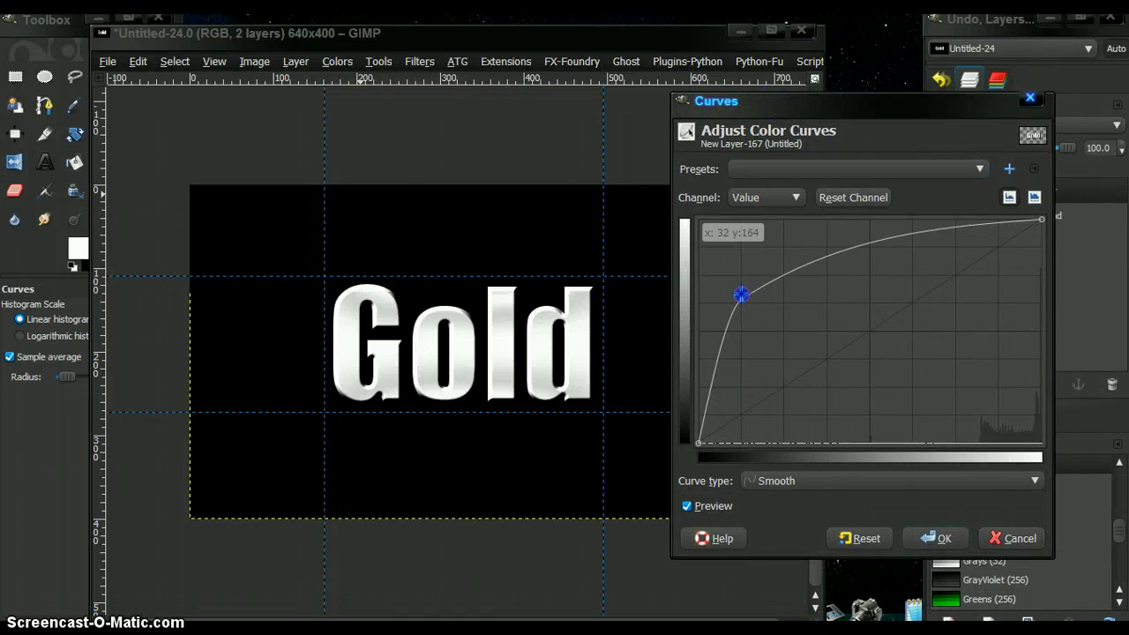
{"action": "left_click_drag", "start_coordinate": [794, 269], "coordinate": [793, 322]}
{"action": "left_click_drag", "start_coordinate": [795, 367], "coordinate": [842, 274]}
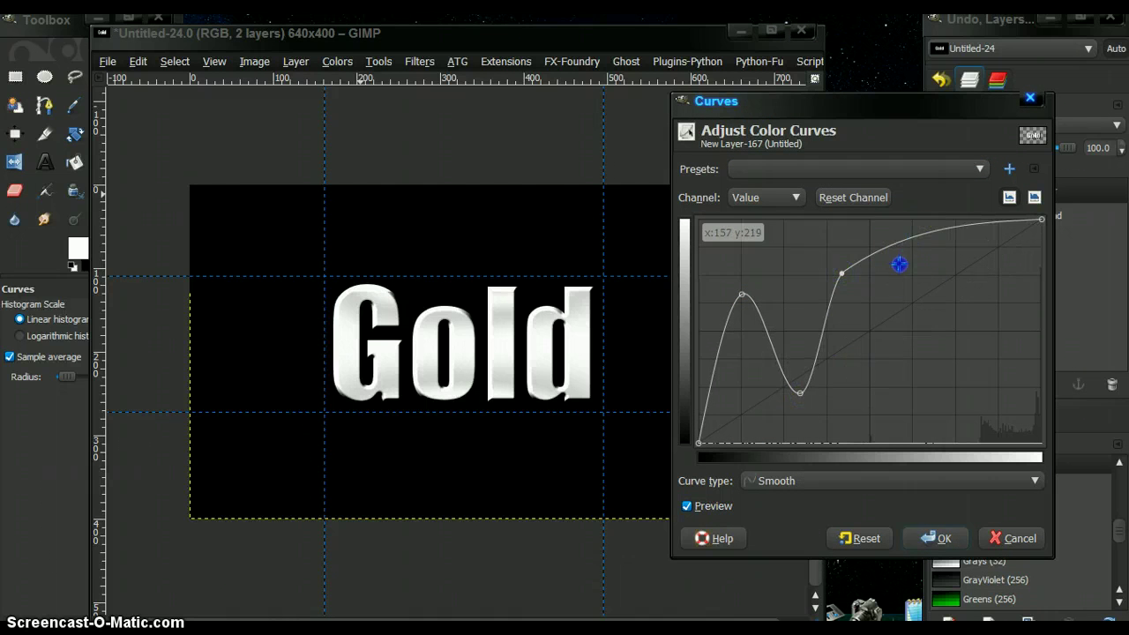
{"action": "left_click_drag", "start_coordinate": [891, 329], "coordinate": [891, 352]}
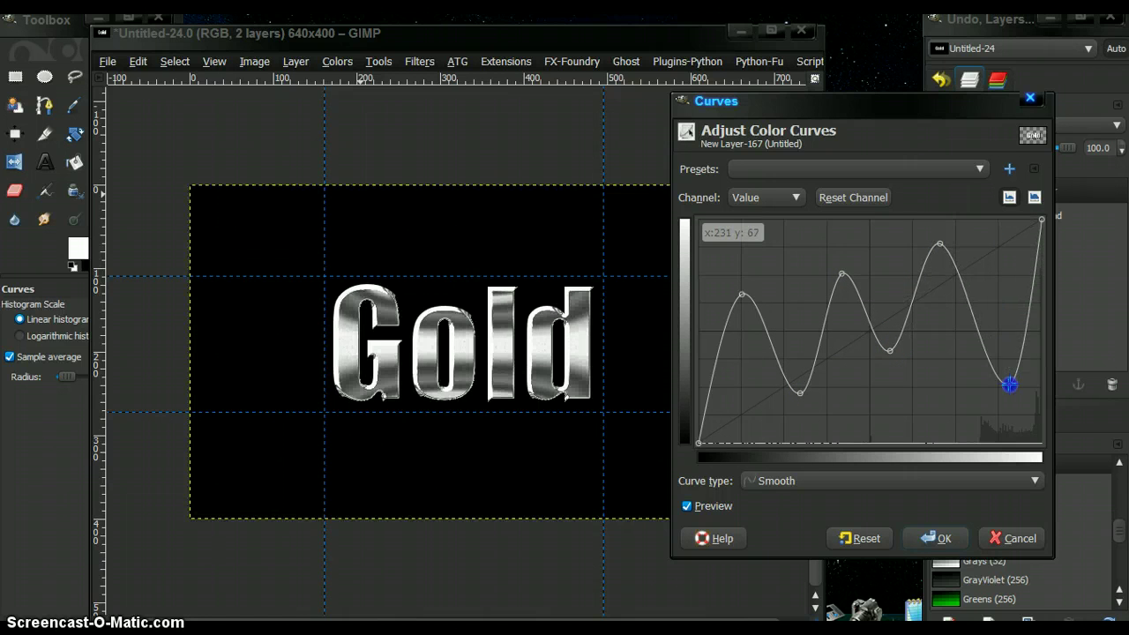
{"action": "left_click", "coordinate": [942, 255]}
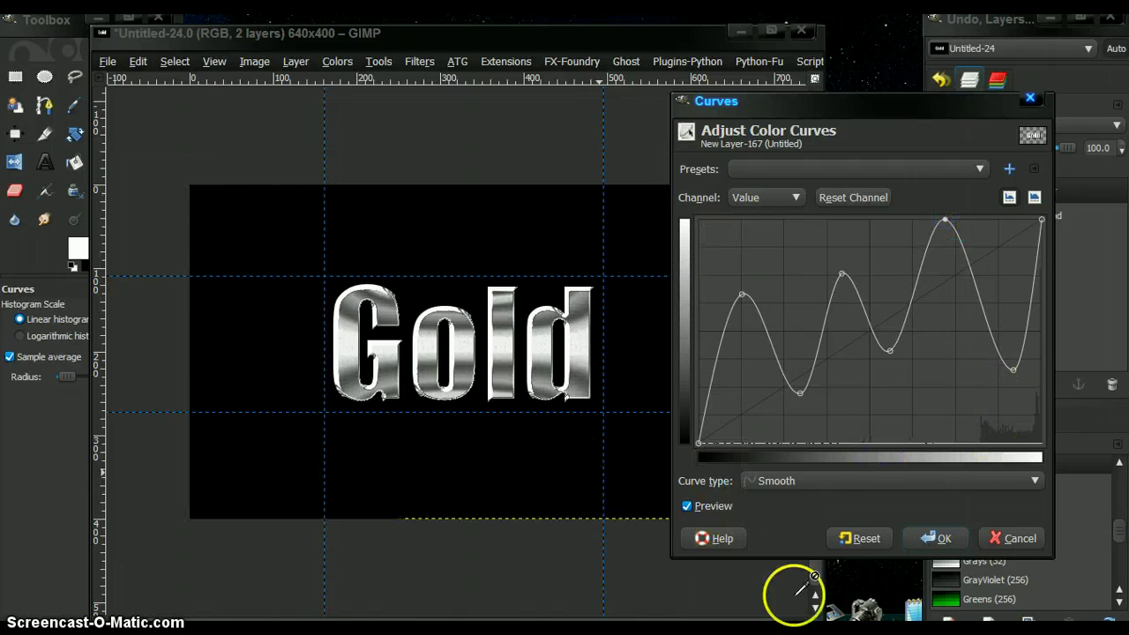
{"action": "left_click", "coordinate": [930, 538]}
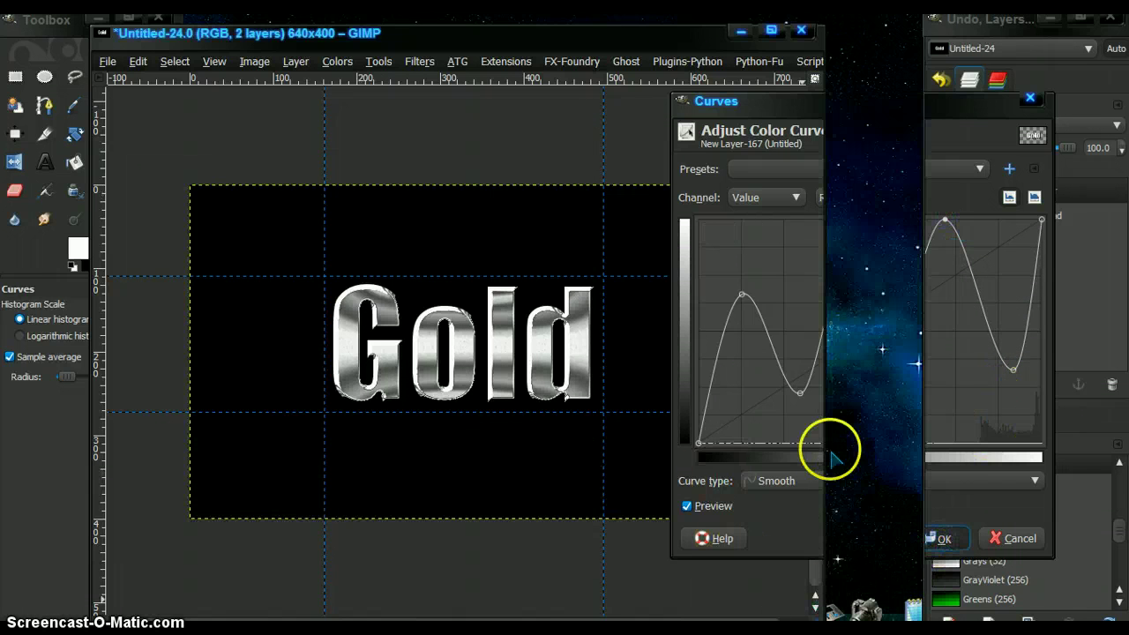
{"action": "left_click_drag", "start_coordinate": [618, 36], "coordinate": [680, 33]}
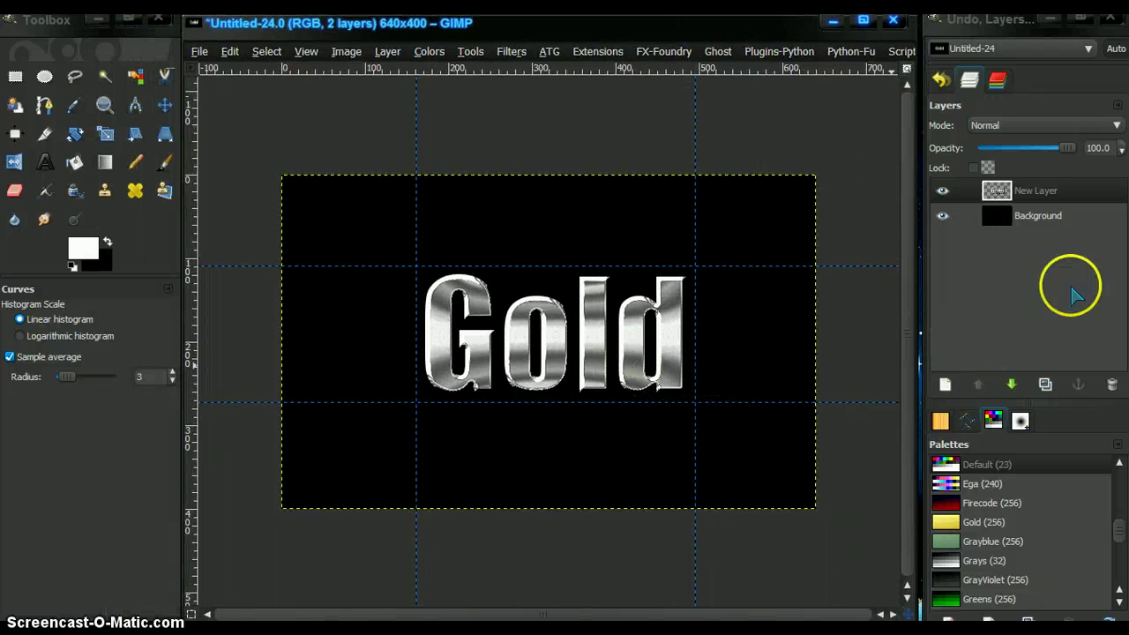
Step: Add a new transparent layer named New Layer#1
{"action": "right_click", "coordinate": [1001, 197]}
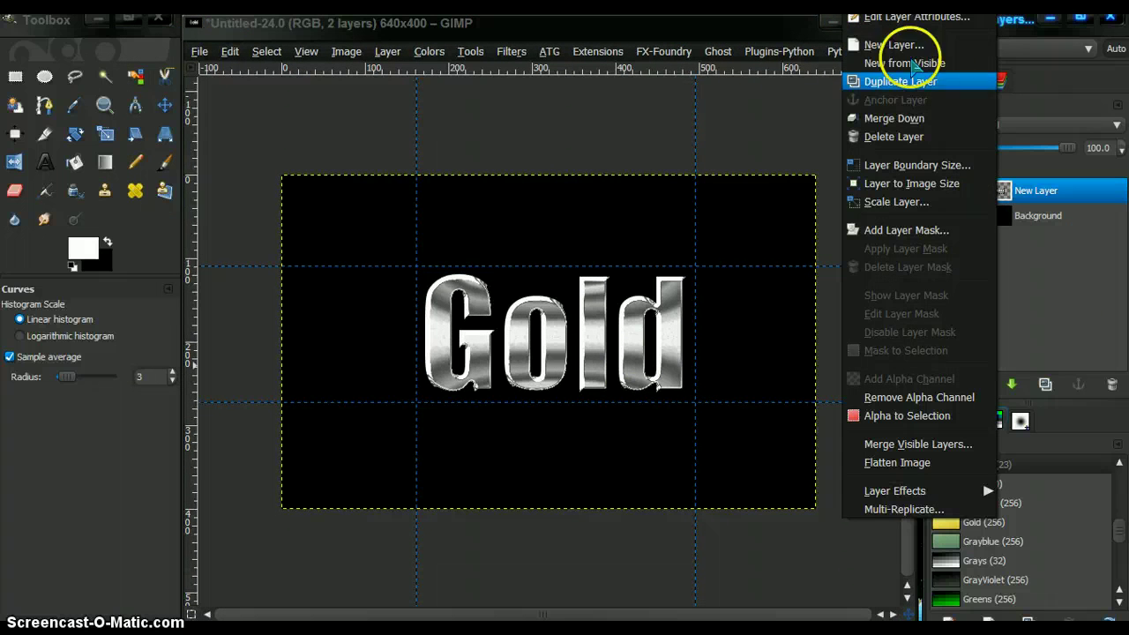
{"action": "left_click", "coordinate": [886, 45]}
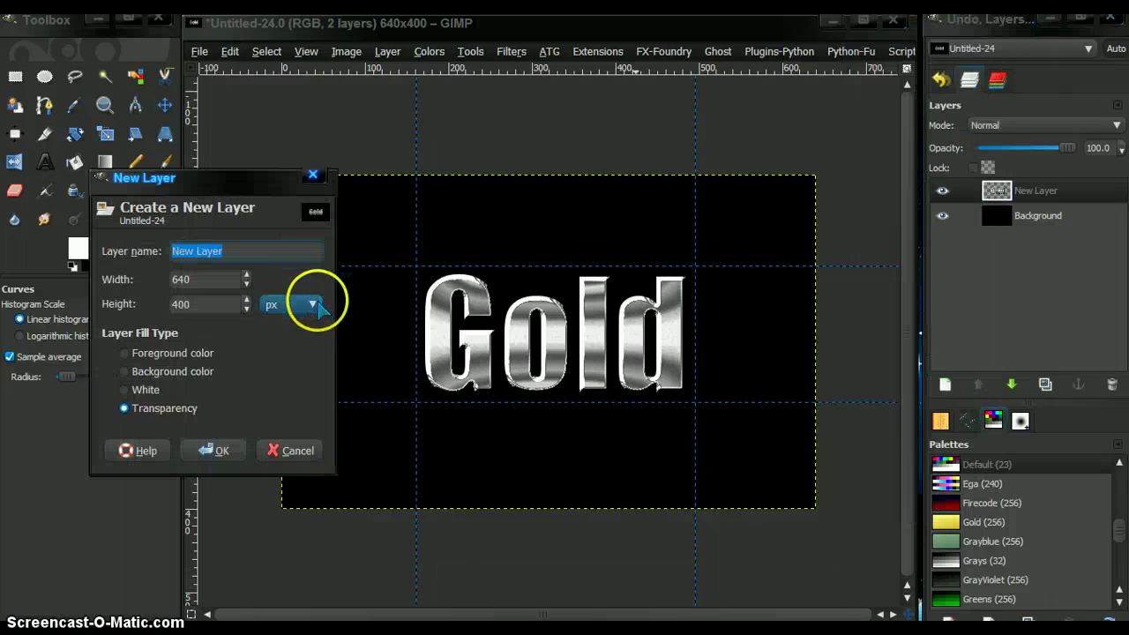
{"action": "left_click", "coordinate": [212, 451]}
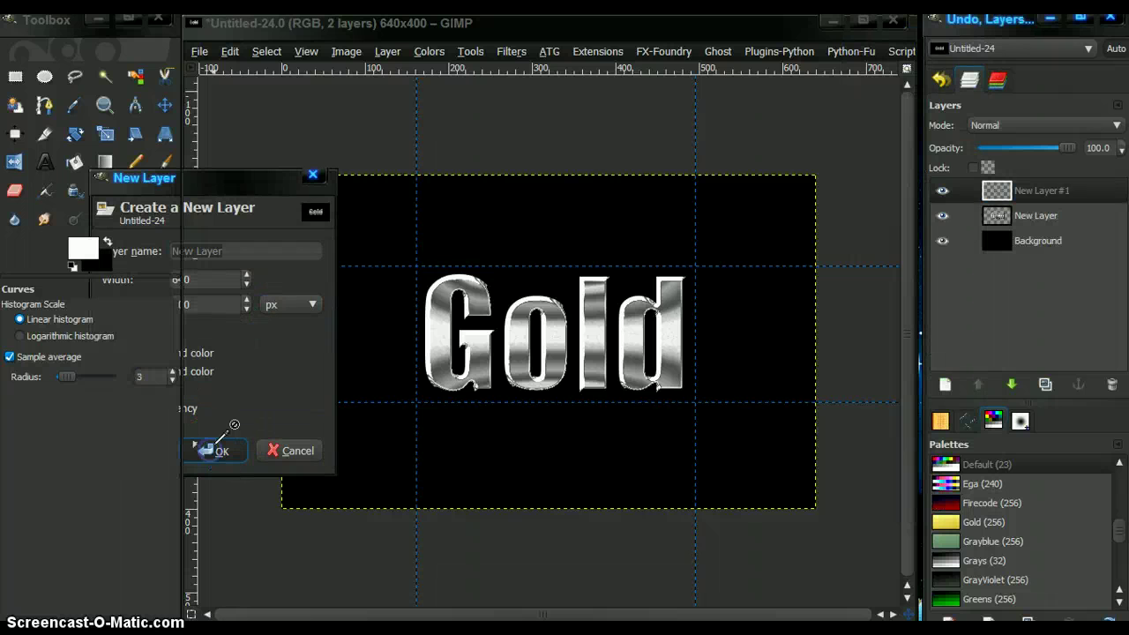
Step: Choose the Blend tool with the Geo Gold gradient
{"action": "left_click", "coordinate": [106, 162]}
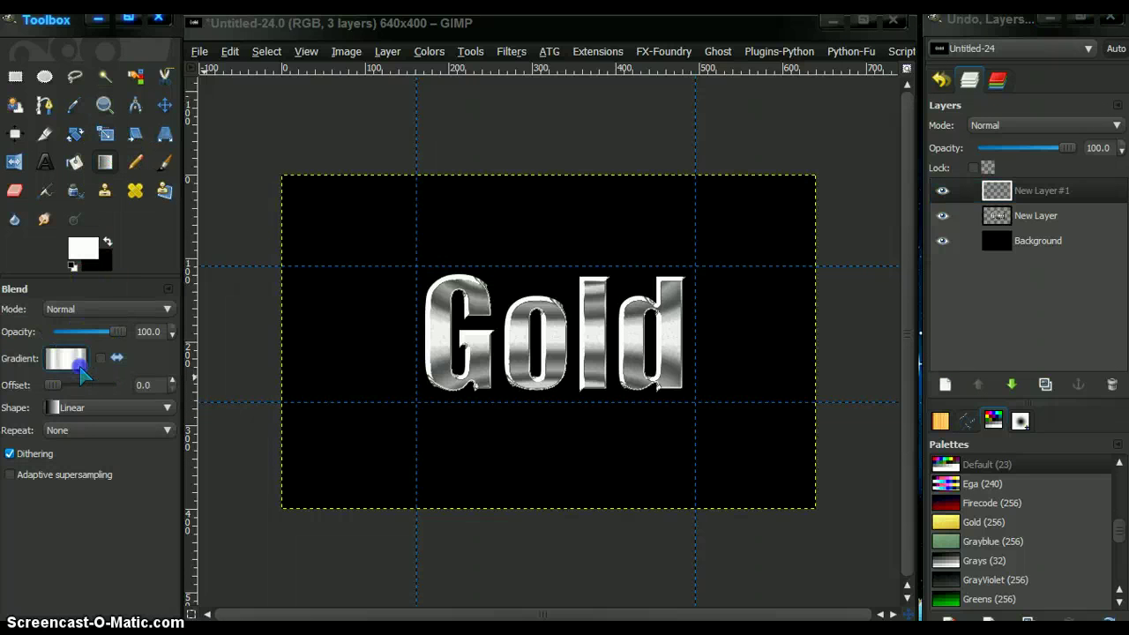
{"action": "left_click", "coordinate": [79, 372]}
{"action": "scroll", "coordinate": [185, 473], "scroll_direction": "up", "scroll_amount": 2}
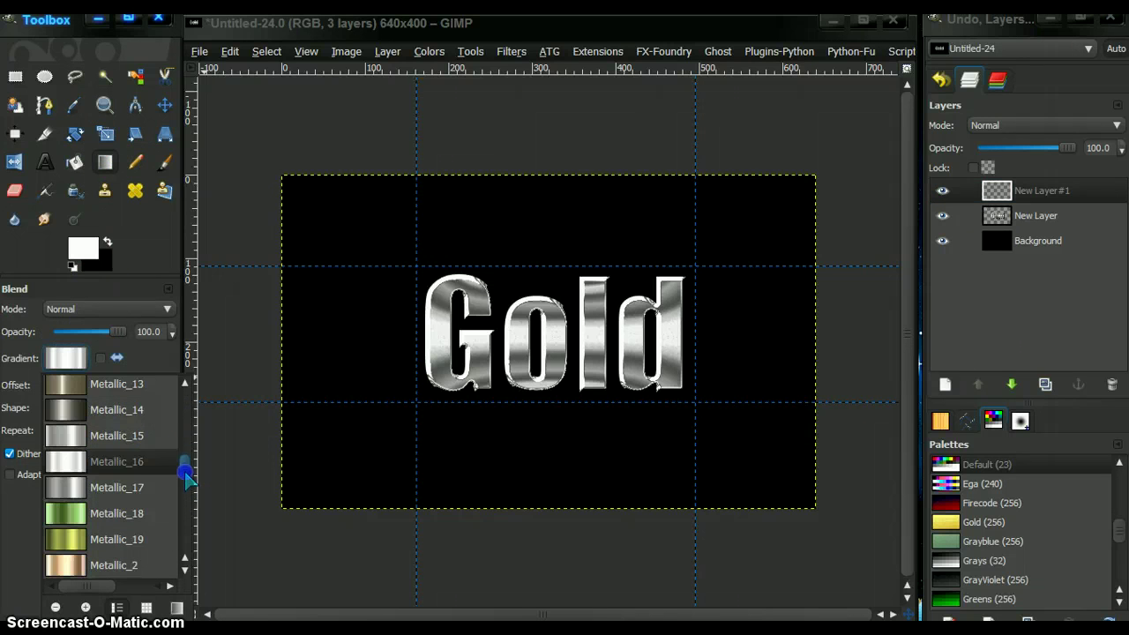
{"action": "scroll", "coordinate": [185, 474], "scroll_direction": "up", "scroll_amount": 5}
{"action": "scroll", "coordinate": [189, 460], "scroll_direction": "up", "scroll_amount": 5}
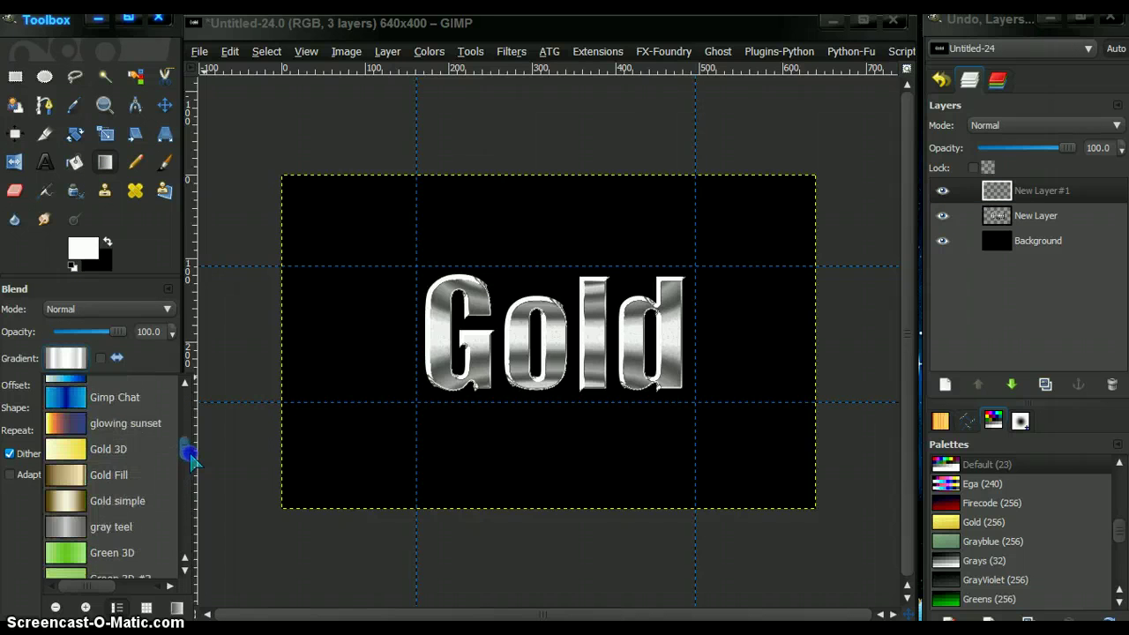
{"action": "left_click", "coordinate": [65, 409]}
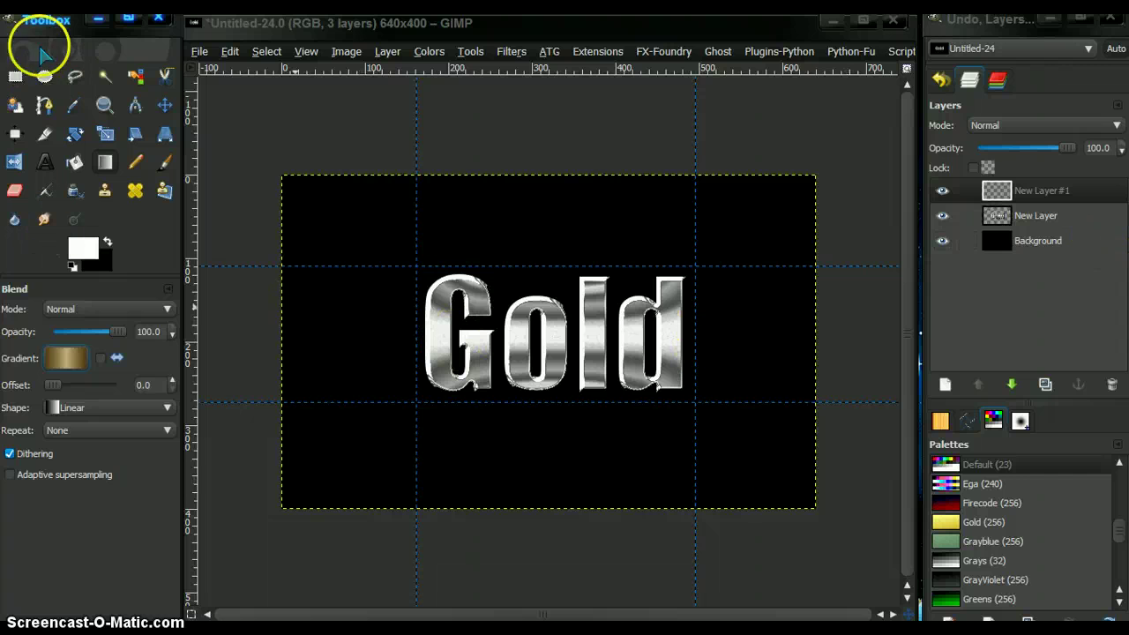
Step: Make a rectangular selection band across the whole Gold text
{"action": "left_click", "coordinate": [15, 77]}
{"action": "left_click_drag", "start_coordinate": [259, 264], "coordinate": [674, 324]}
{"action": "left_click_drag", "start_coordinate": [807, 379], "coordinate": [830, 403]}
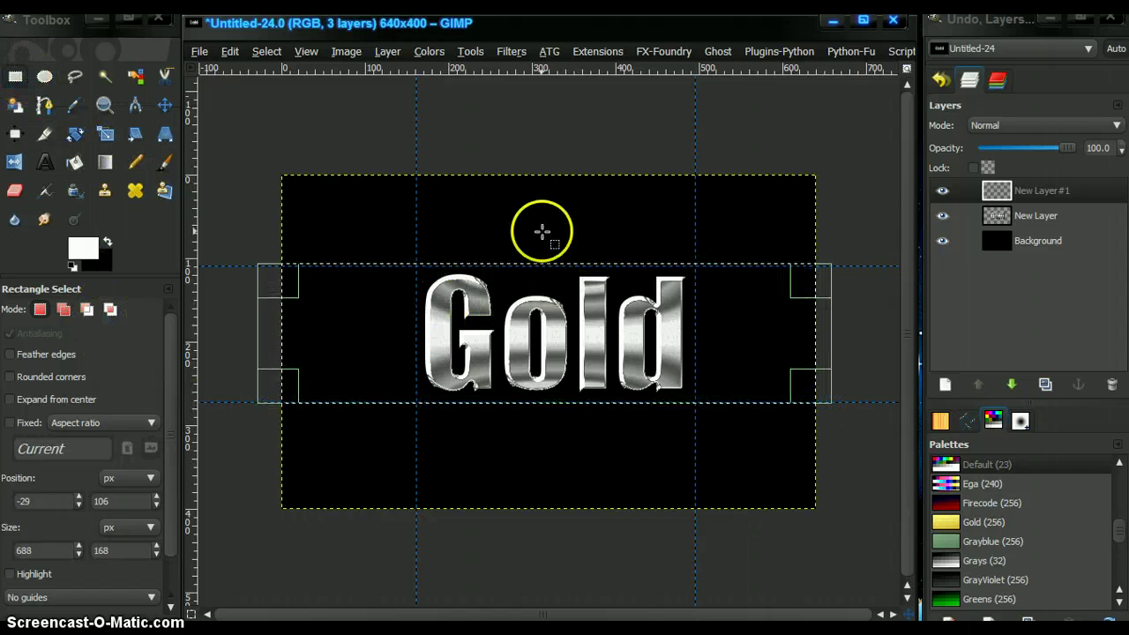
Step: Fill the selected band with the gold gradient on the new layer
{"action": "left_click", "coordinate": [105, 162]}
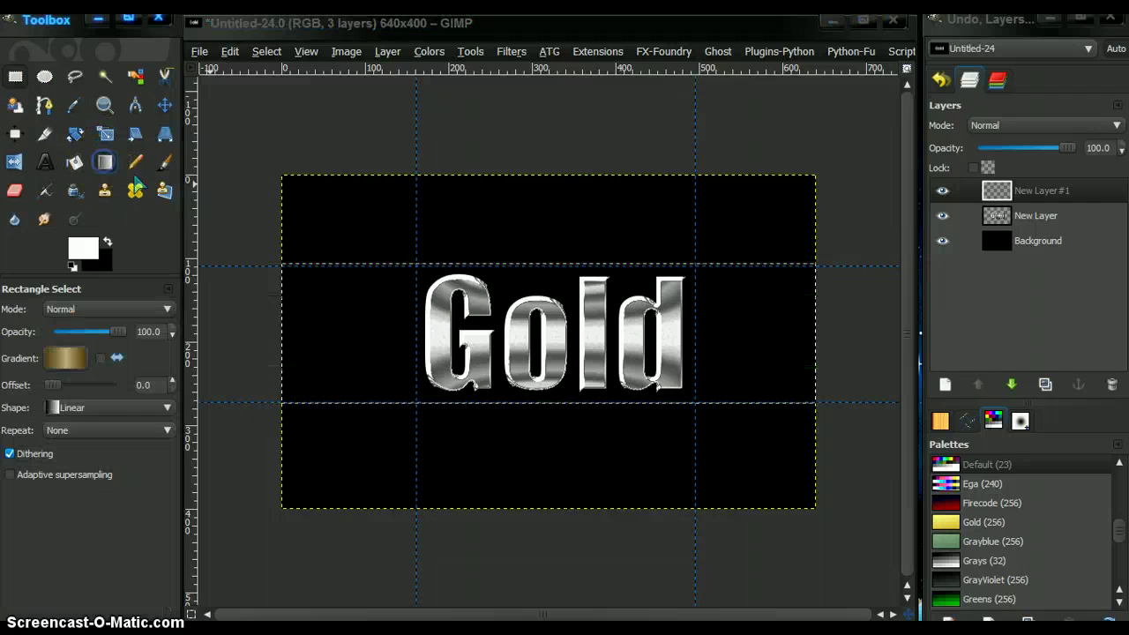
{"action": "left_click", "coordinate": [547, 375]}
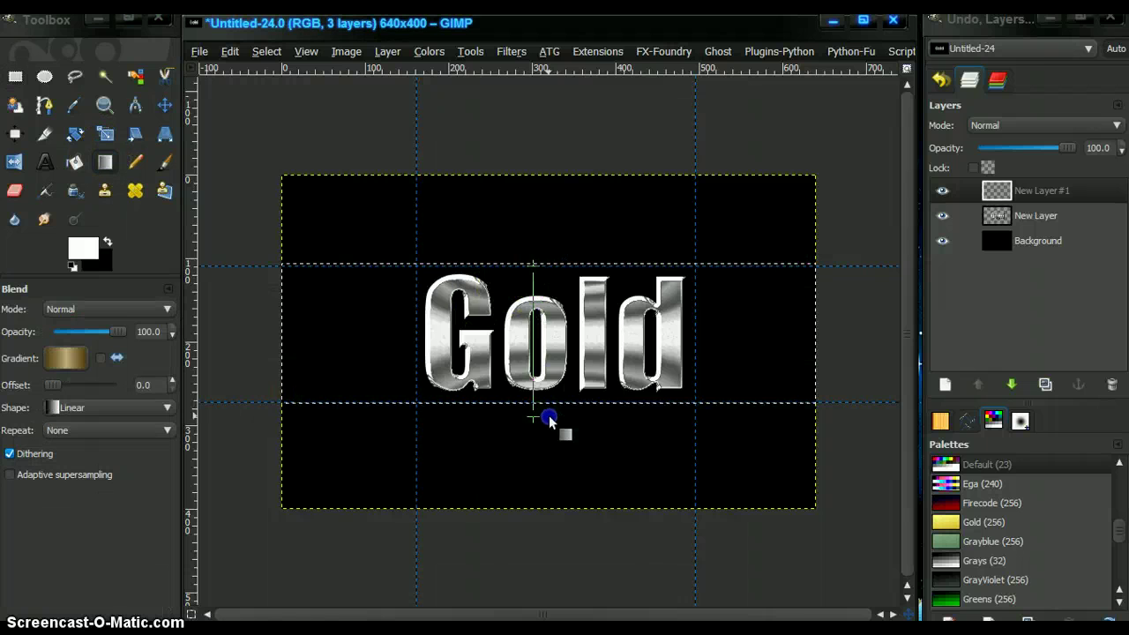
{"action": "left_click", "coordinate": [1113, 126]}
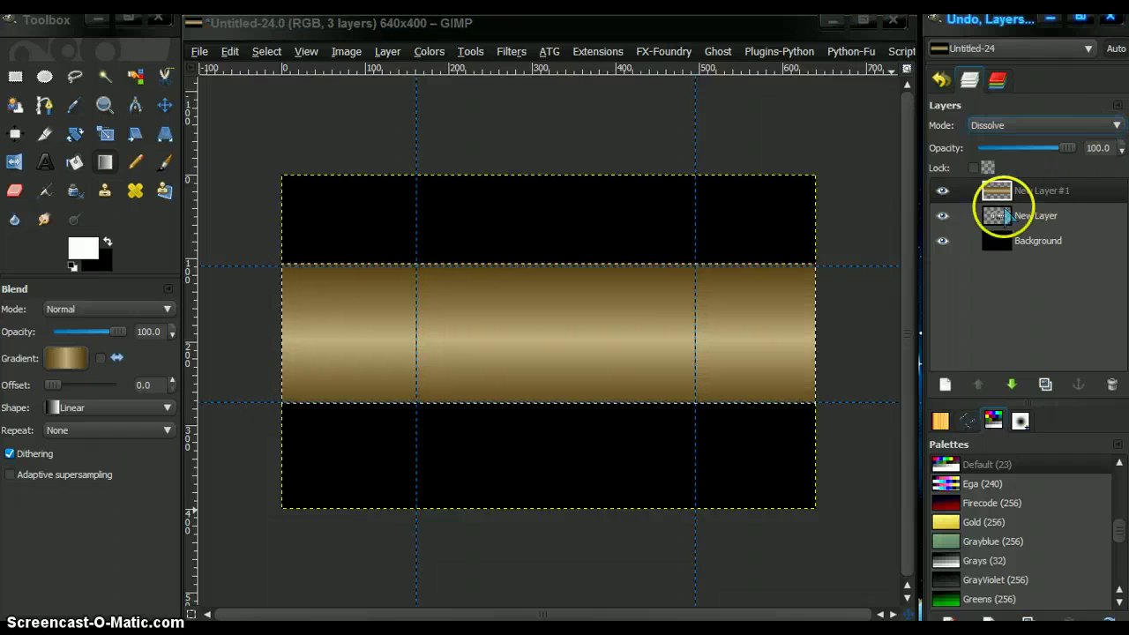
{"action": "left_click", "coordinate": [1004, 192]}
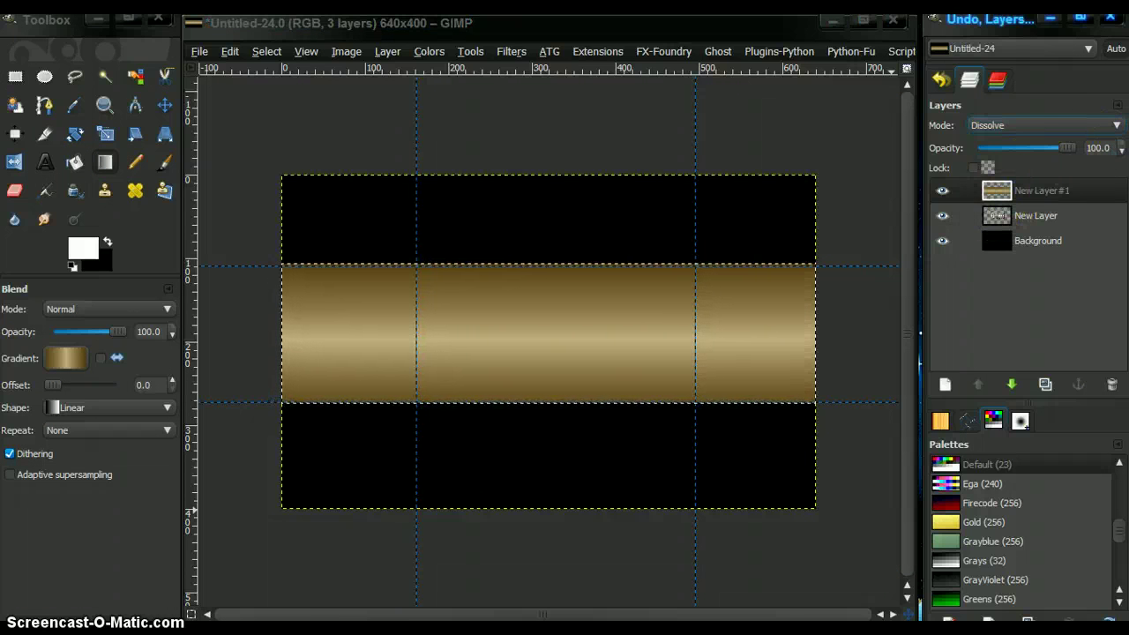
Step: Set New Layer#1 to Grain merge and load the Gold text outline as a selection
{"action": "left_click", "coordinate": [1118, 126]}
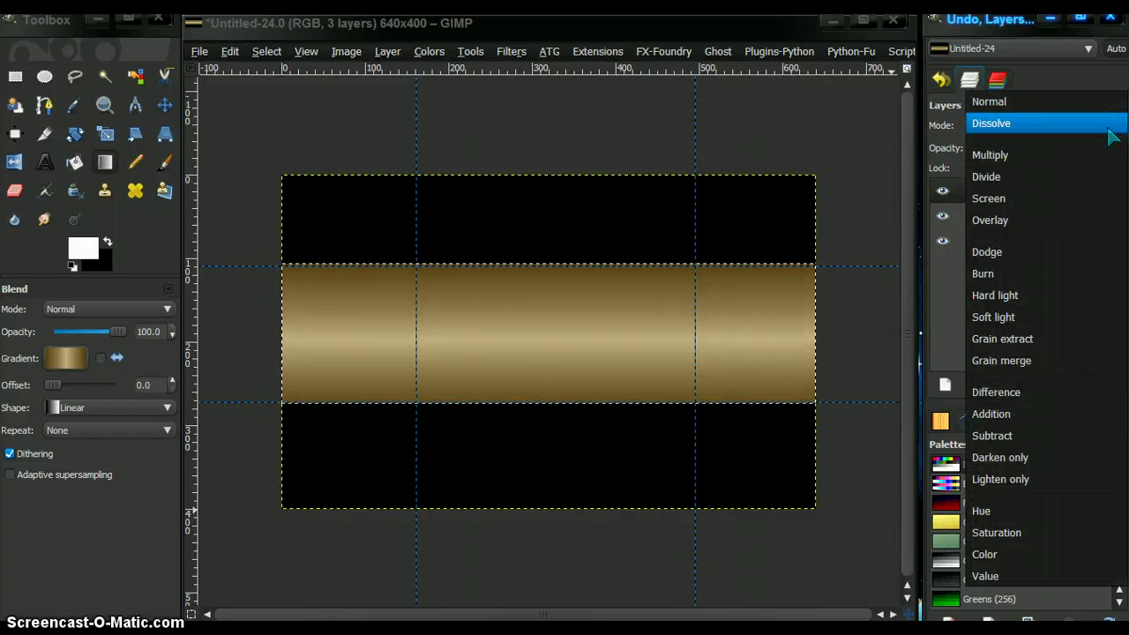
{"action": "left_click", "coordinate": [1005, 360]}
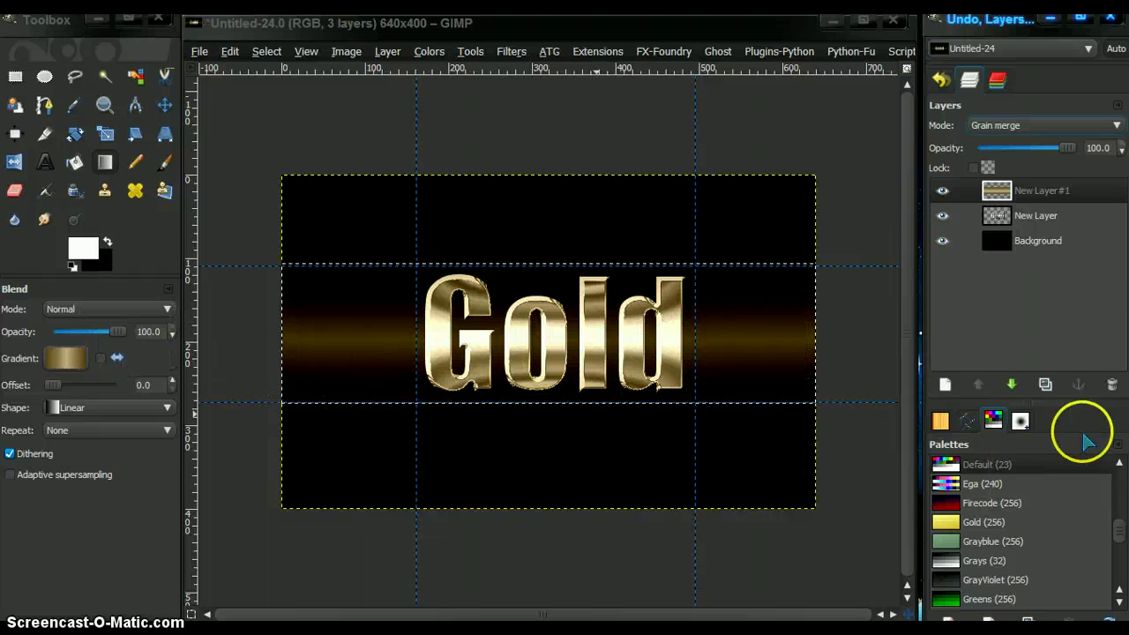
{"action": "right_click", "coordinate": [996, 215]}
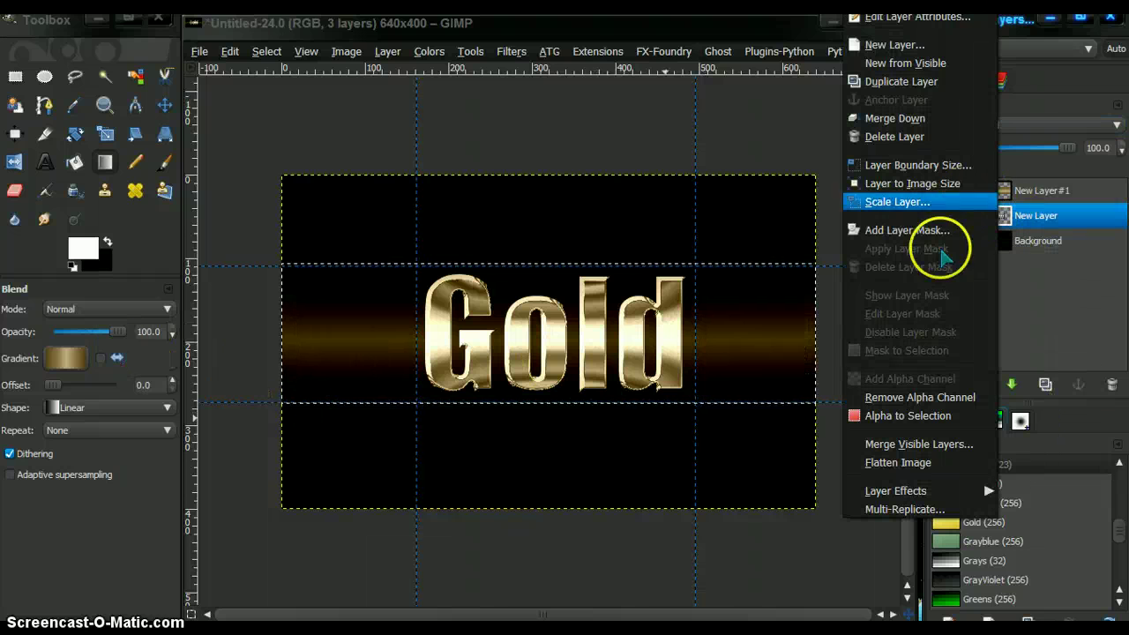
{"action": "left_click", "coordinate": [909, 416]}
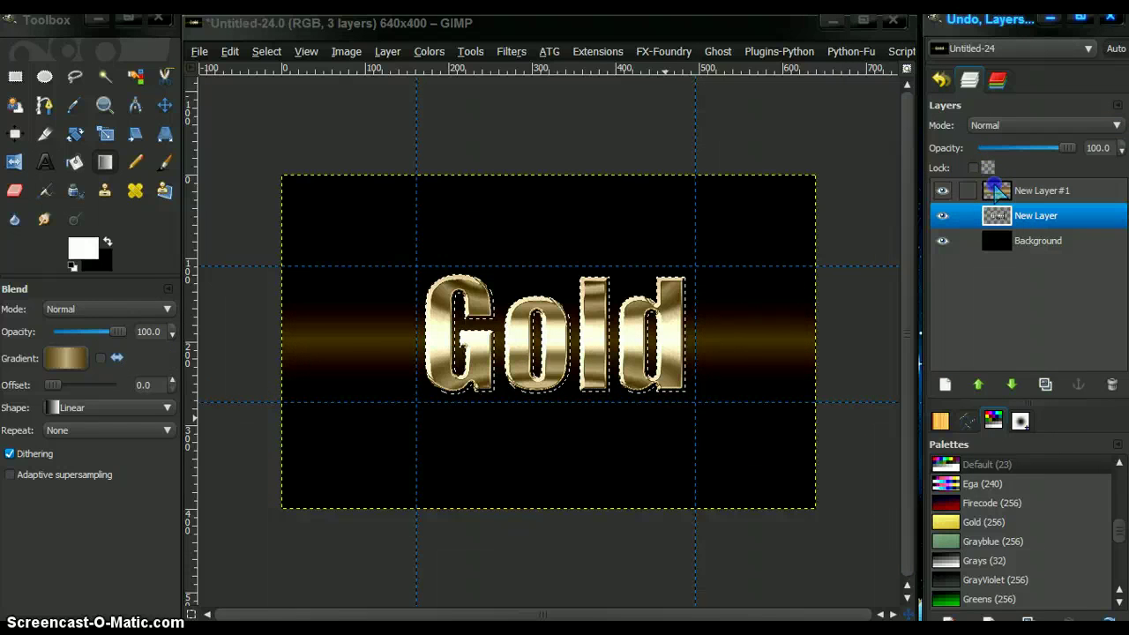
{"action": "left_click", "coordinate": [997, 189]}
Step: Invert the selection, clear the gradient outside the letters, then select none
{"action": "left_click", "coordinate": [283, 55]}
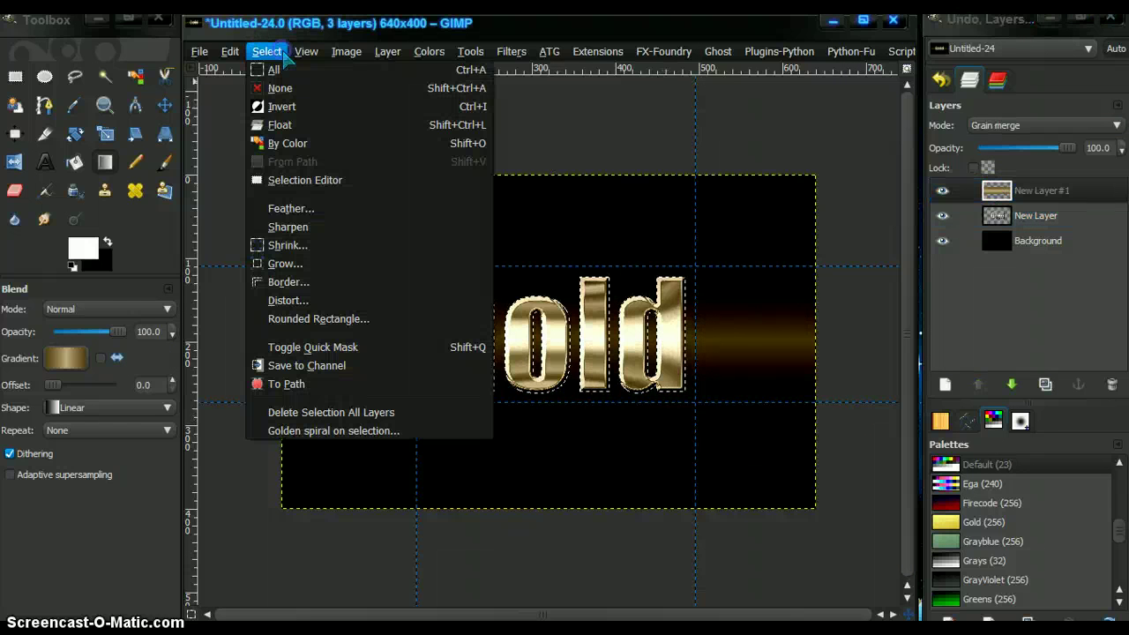
{"action": "left_click", "coordinate": [256, 106]}
{"action": "left_click", "coordinate": [229, 51]}
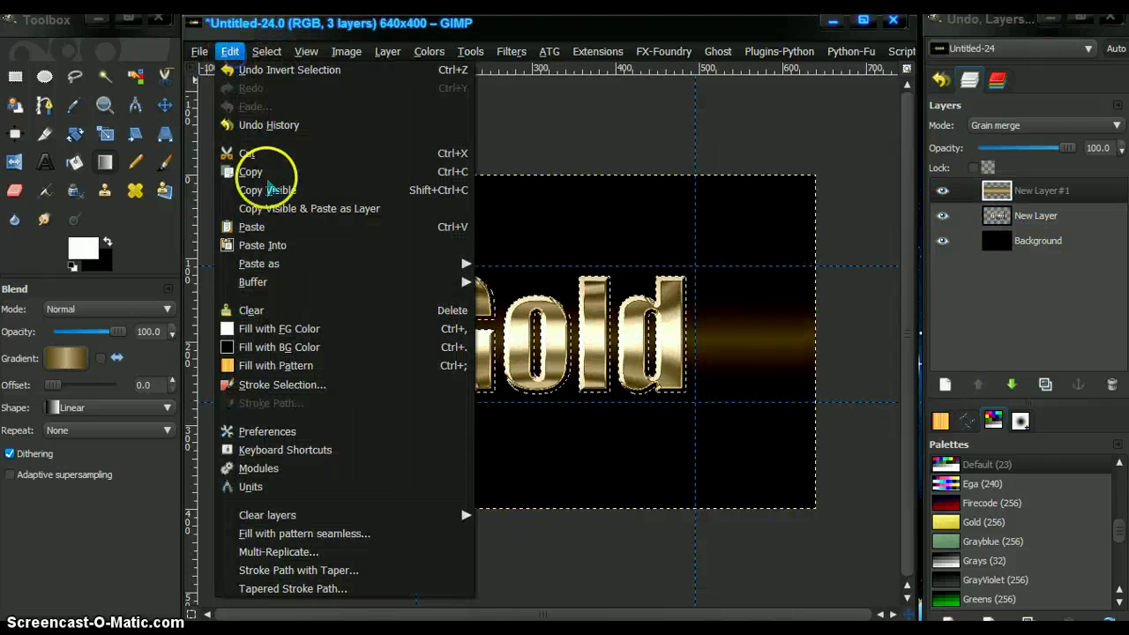
{"action": "left_click", "coordinate": [245, 312]}
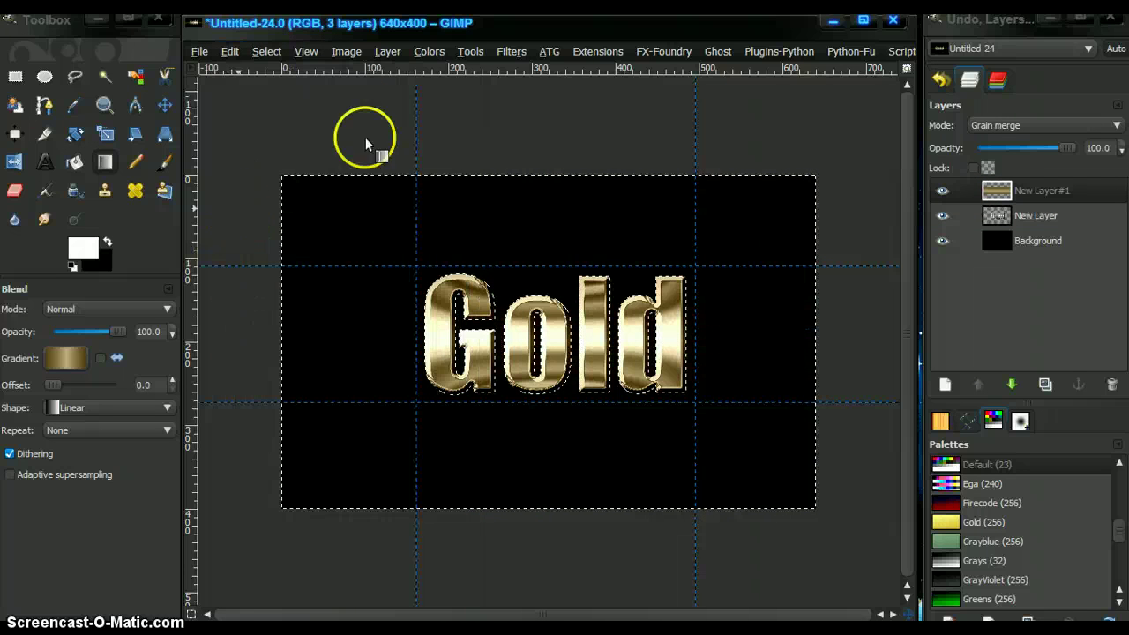
{"action": "left_click", "coordinate": [267, 51]}
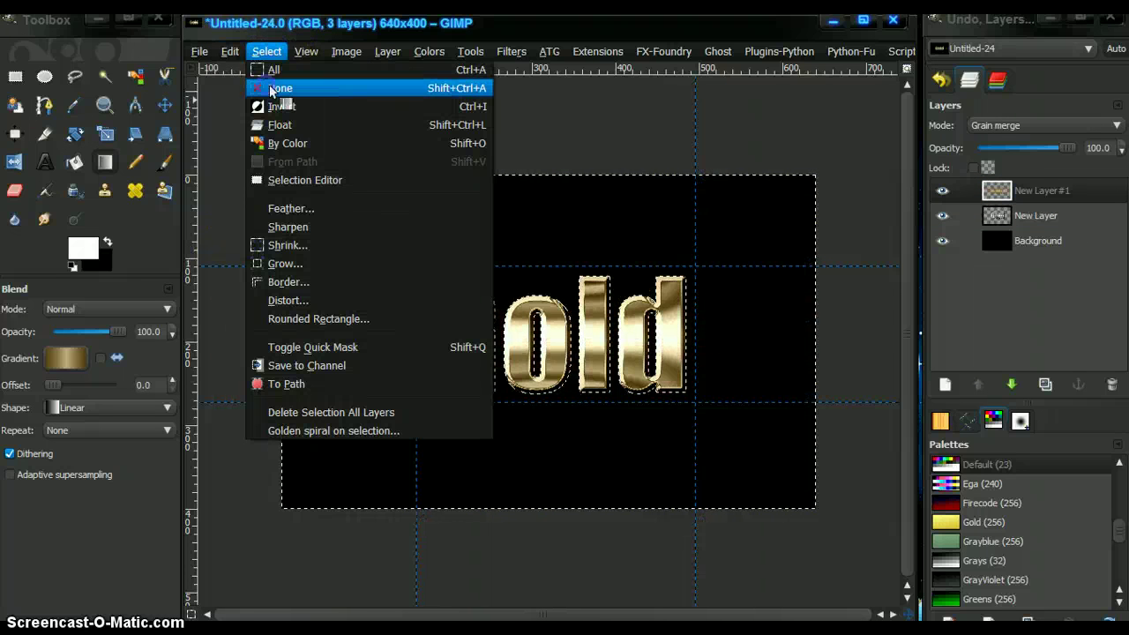
{"action": "left_click", "coordinate": [274, 85]}
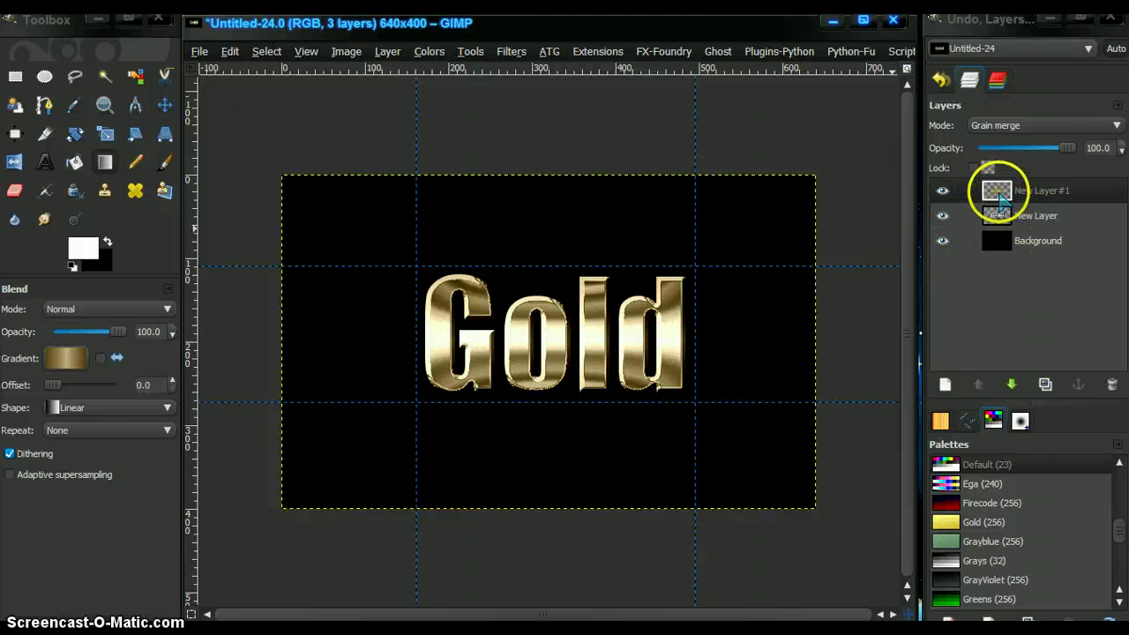
Step: Merge the gold gradient layer down into the text layer and duplicate it
{"action": "right_click", "coordinate": [994, 201]}
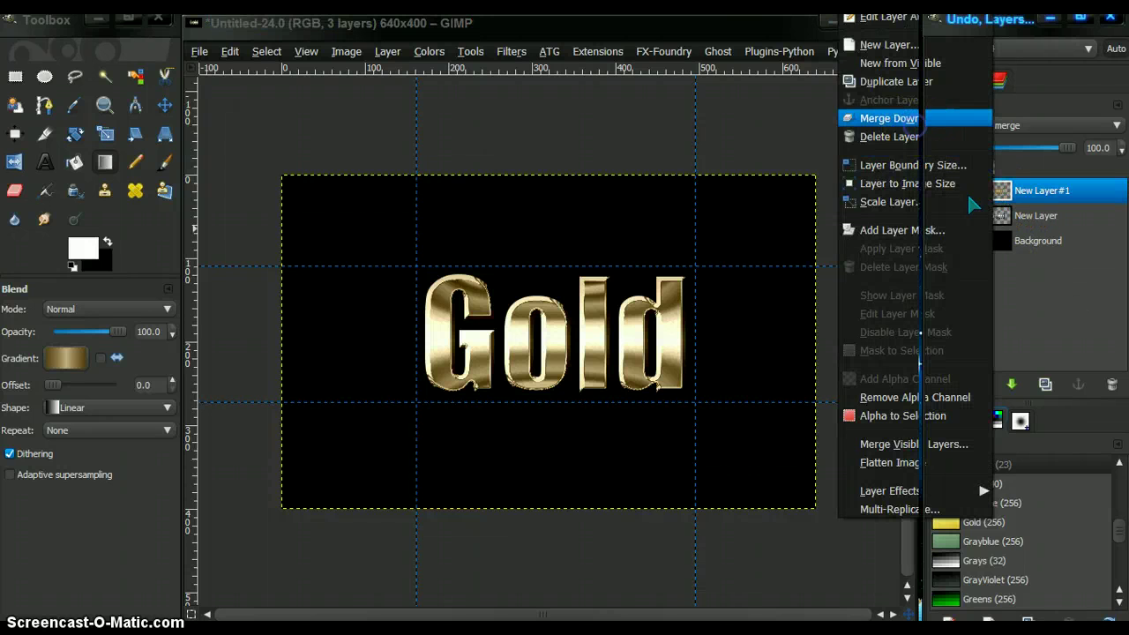
{"action": "left_click", "coordinate": [917, 117]}
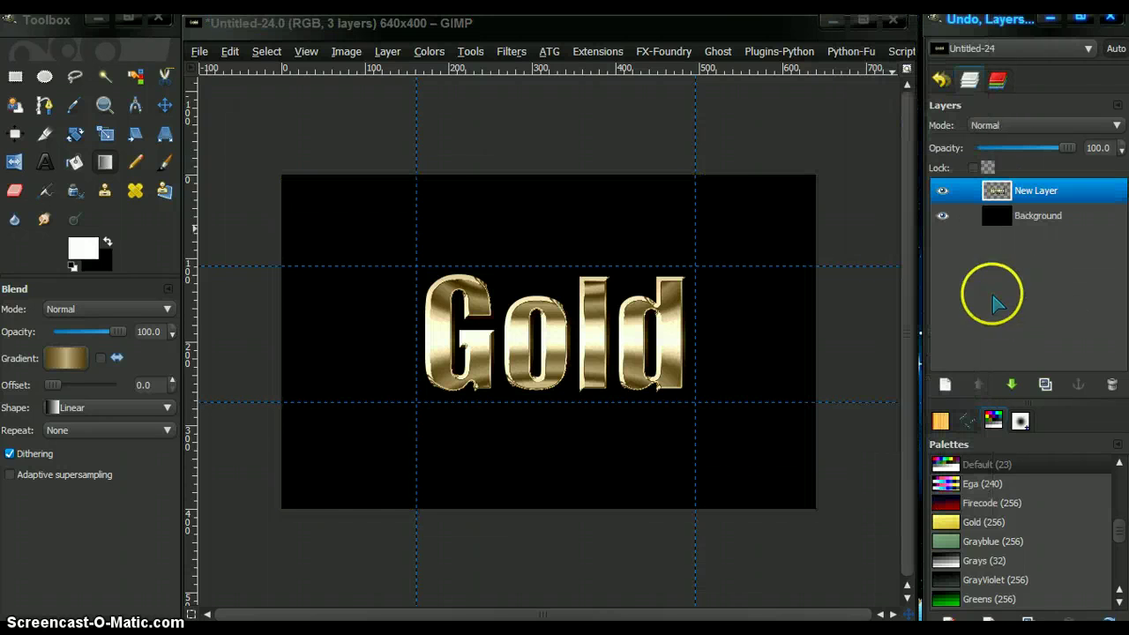
{"action": "left_click", "coordinate": [1045, 384]}
Step: Set the copy to Burn mode at 11.1 opacity and merge it down
{"action": "left_click", "coordinate": [1115, 125]}
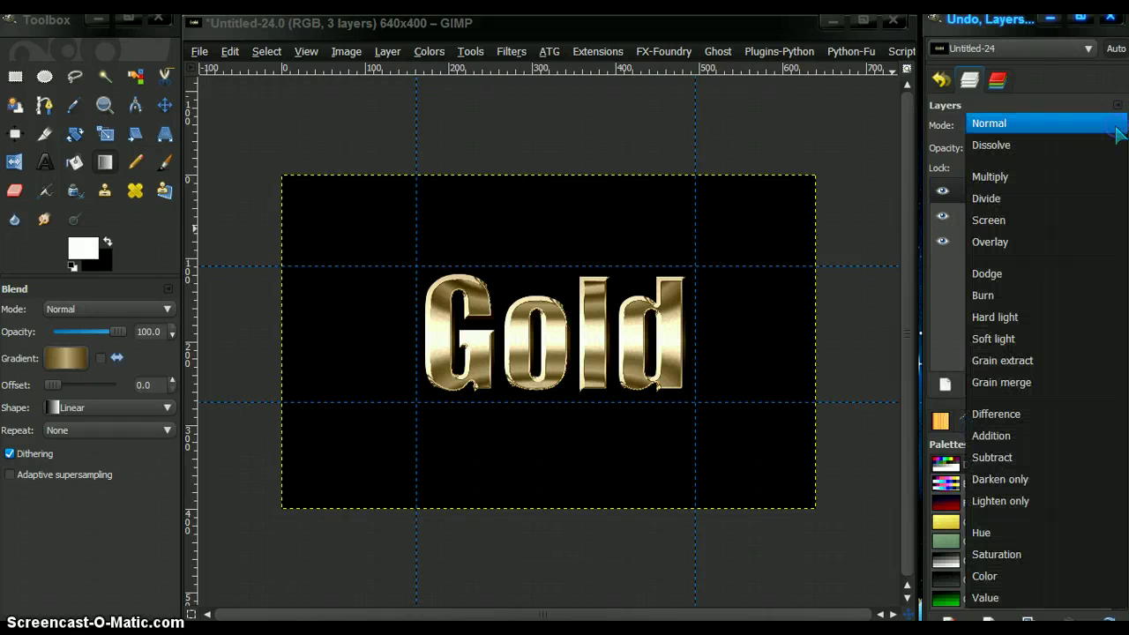
{"action": "left_click", "coordinate": [1058, 275]}
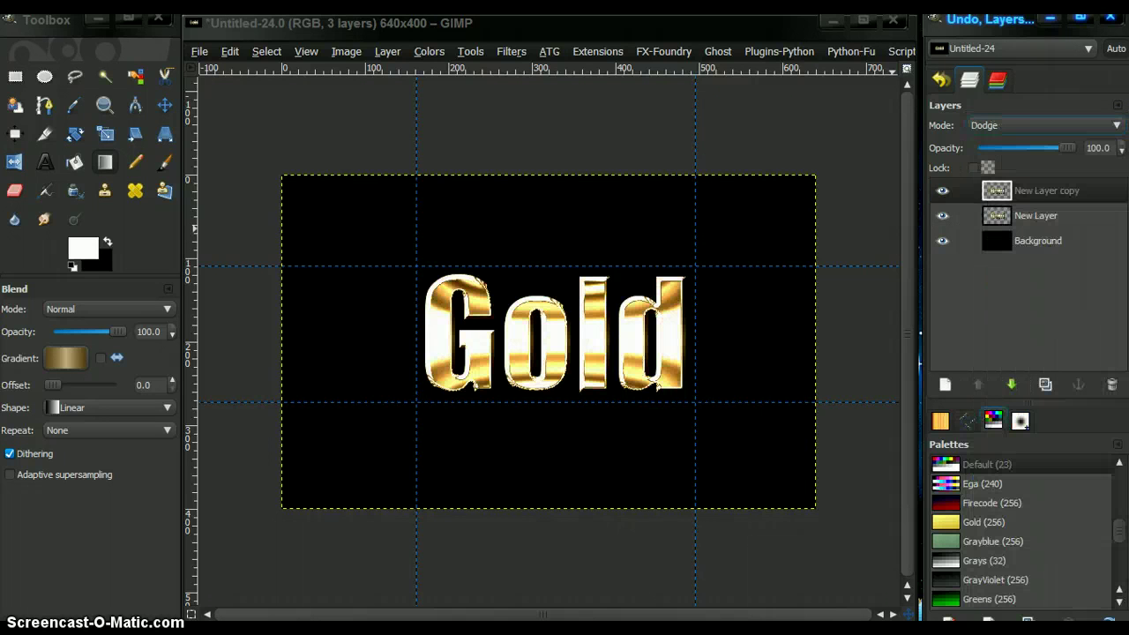
{"action": "left_click", "coordinate": [1112, 126]}
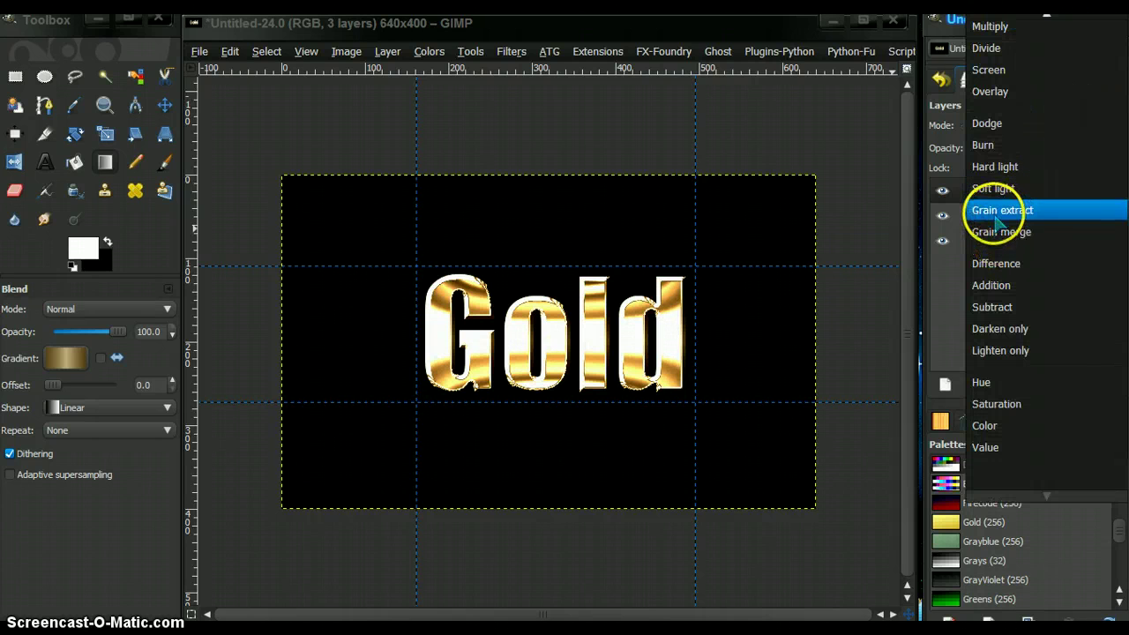
{"action": "left_click", "coordinate": [986, 144]}
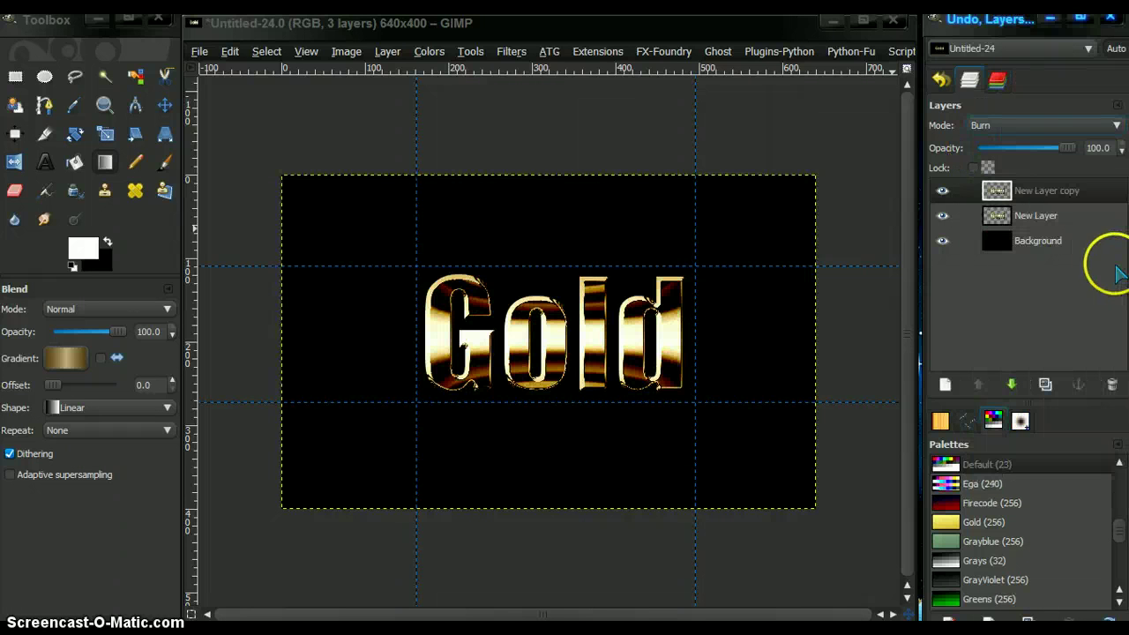
{"action": "left_click_drag", "start_coordinate": [1034, 150], "coordinate": [984, 152]}
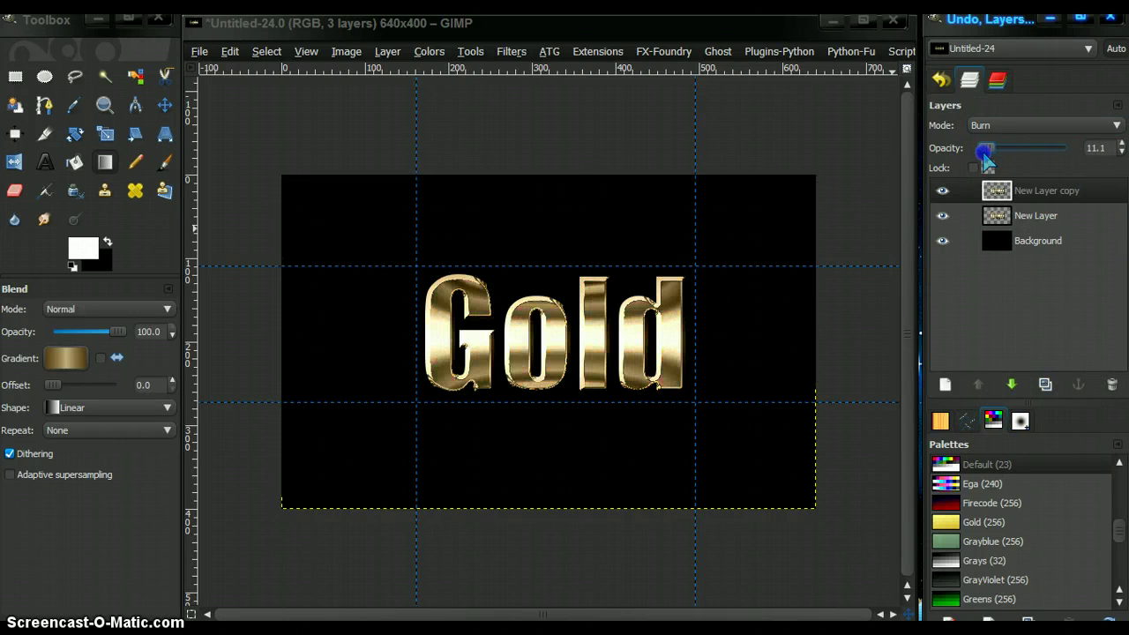
{"action": "right_click", "coordinate": [998, 194]}
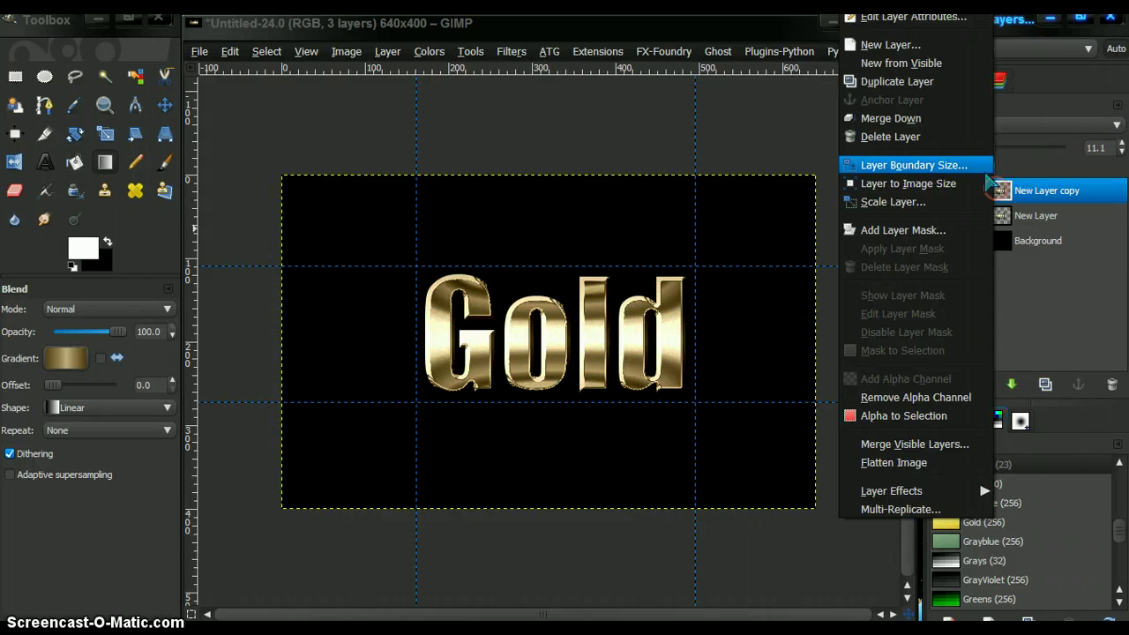
{"action": "left_click", "coordinate": [890, 116]}
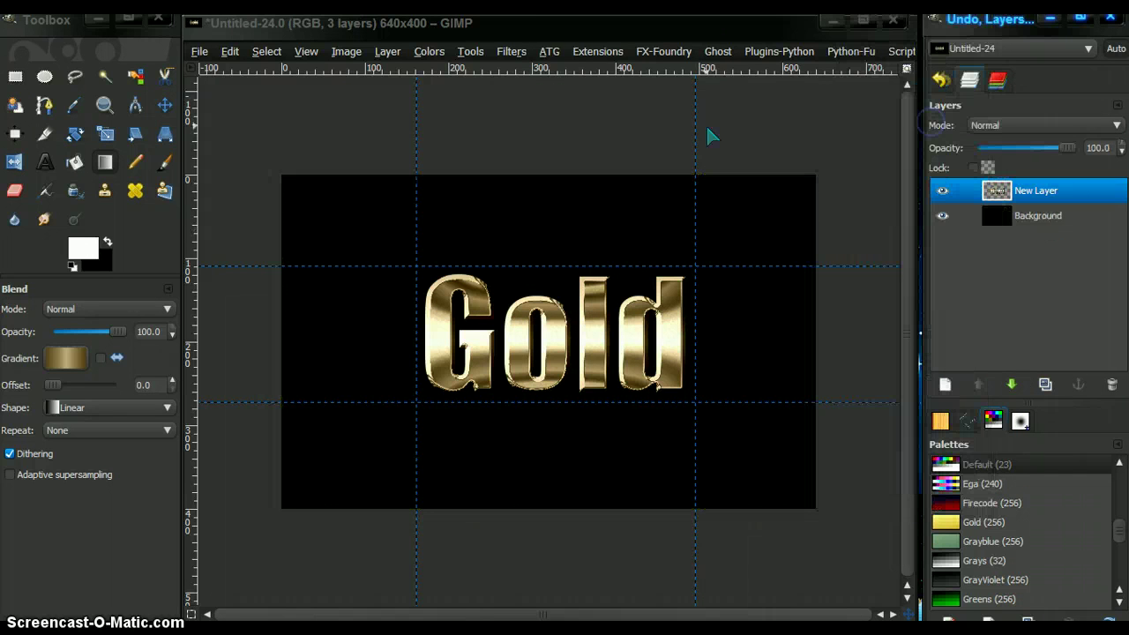
Step: Apply HSV Noise with Holdness 2, Hue 3, Saturation 34 and Value 25
{"action": "left_click", "coordinate": [512, 52]}
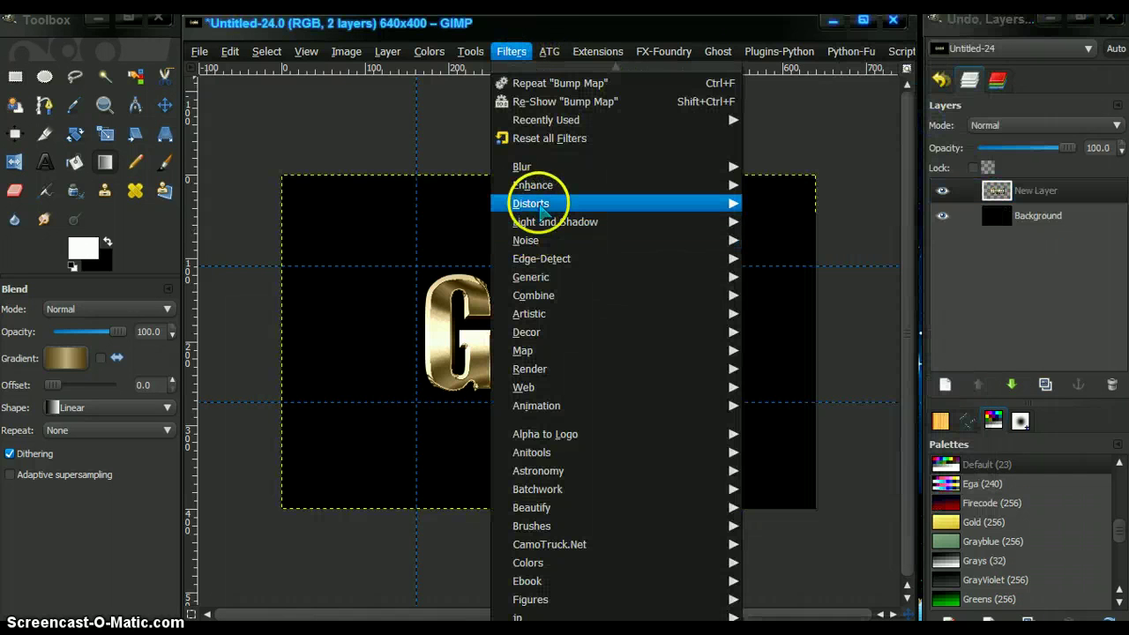
{"action": "mouse_move", "coordinate": [538, 250]}
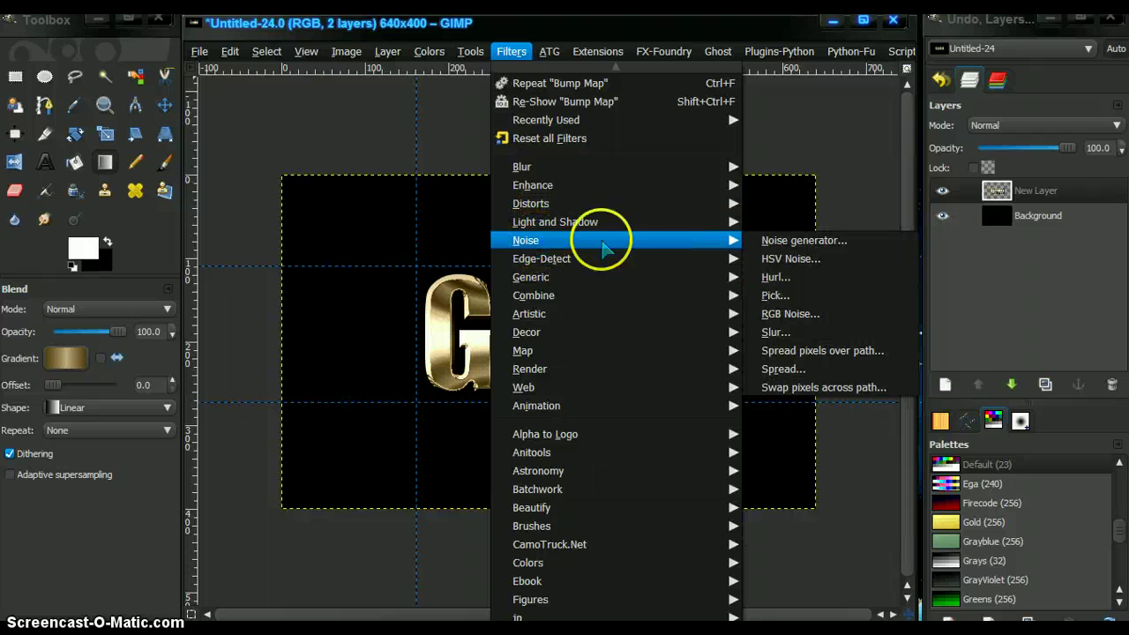
{"action": "left_click", "coordinate": [779, 258]}
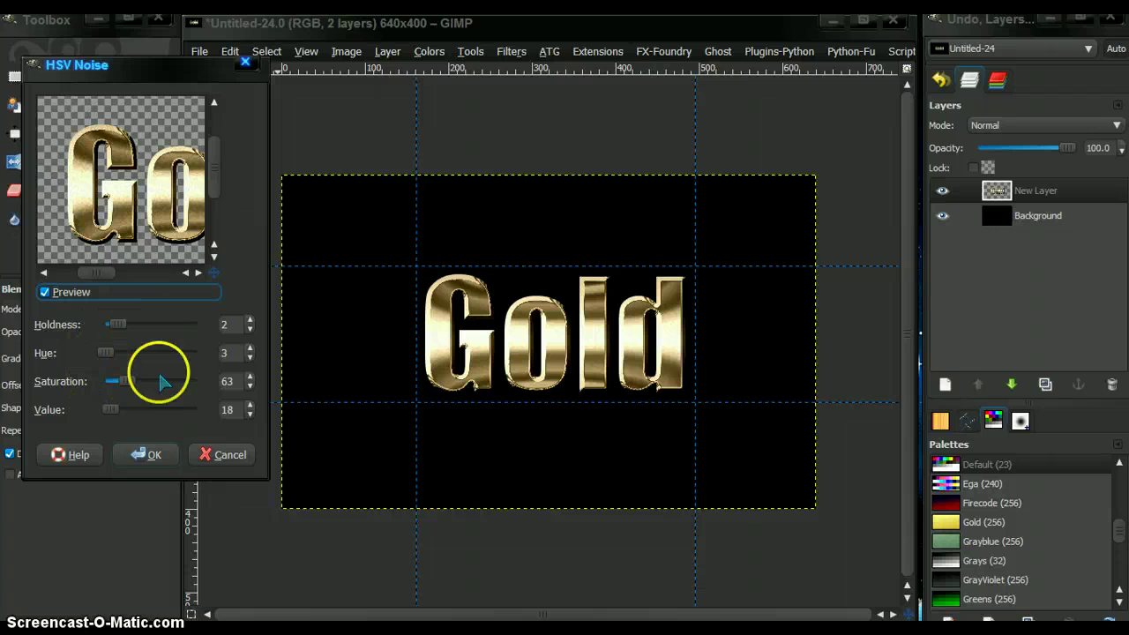
{"action": "left_click_drag", "start_coordinate": [126, 382], "coordinate": [103, 381]}
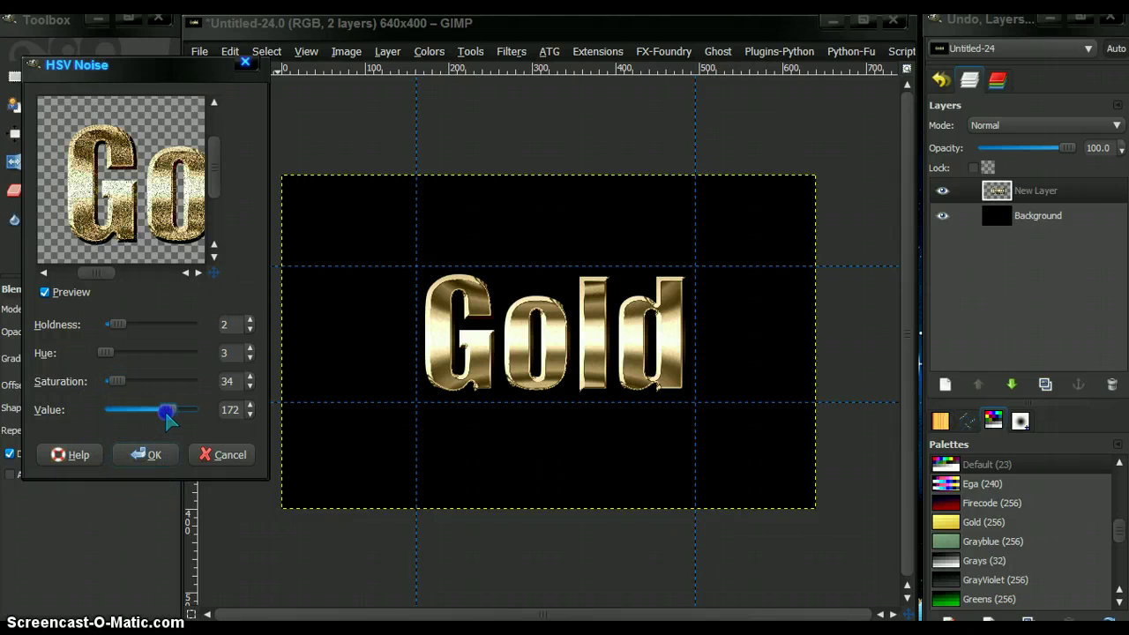
{"action": "left_click_drag", "start_coordinate": [171, 411], "coordinate": [122, 409]}
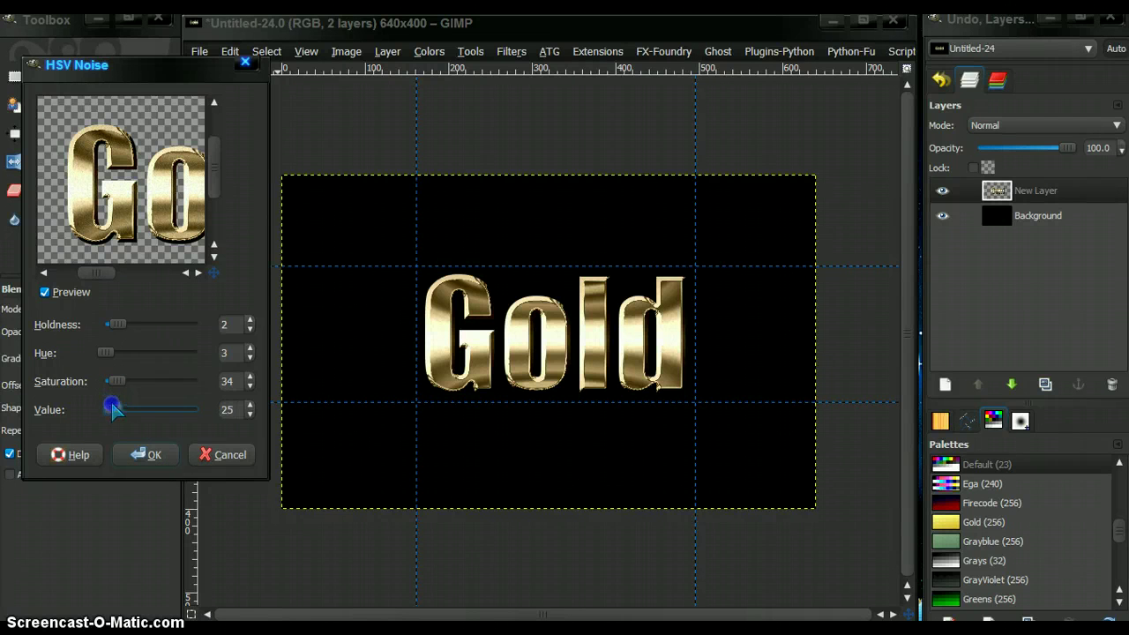
{"action": "left_click", "coordinate": [143, 455]}
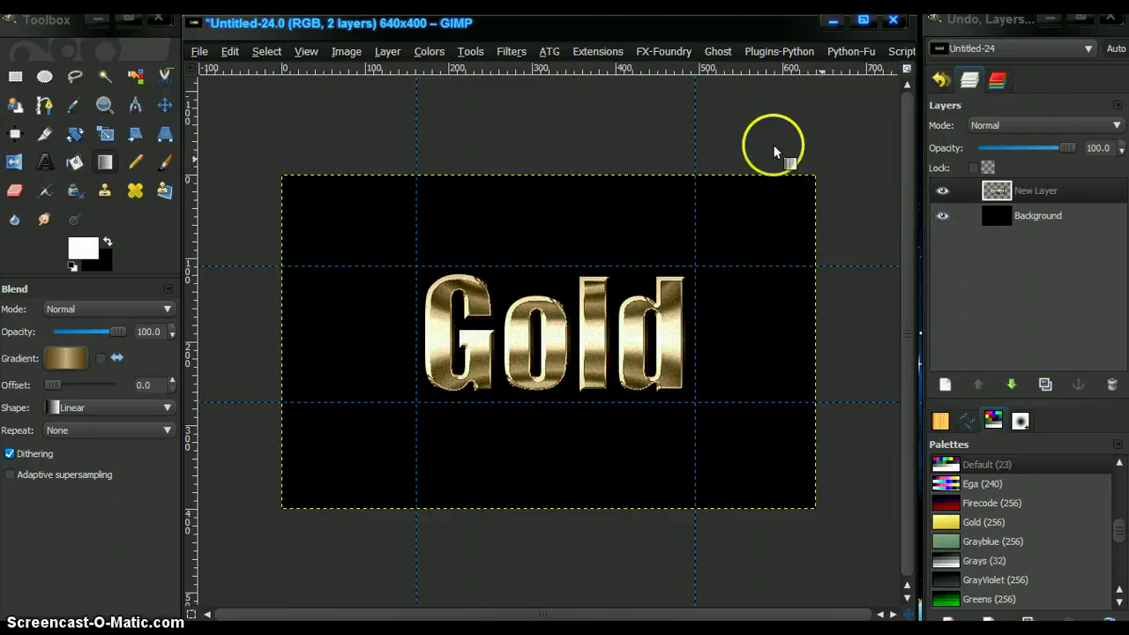
Step: Remove all guides from the image and set the status-bar zoom to 200%
{"action": "left_click", "coordinate": [346, 52]}
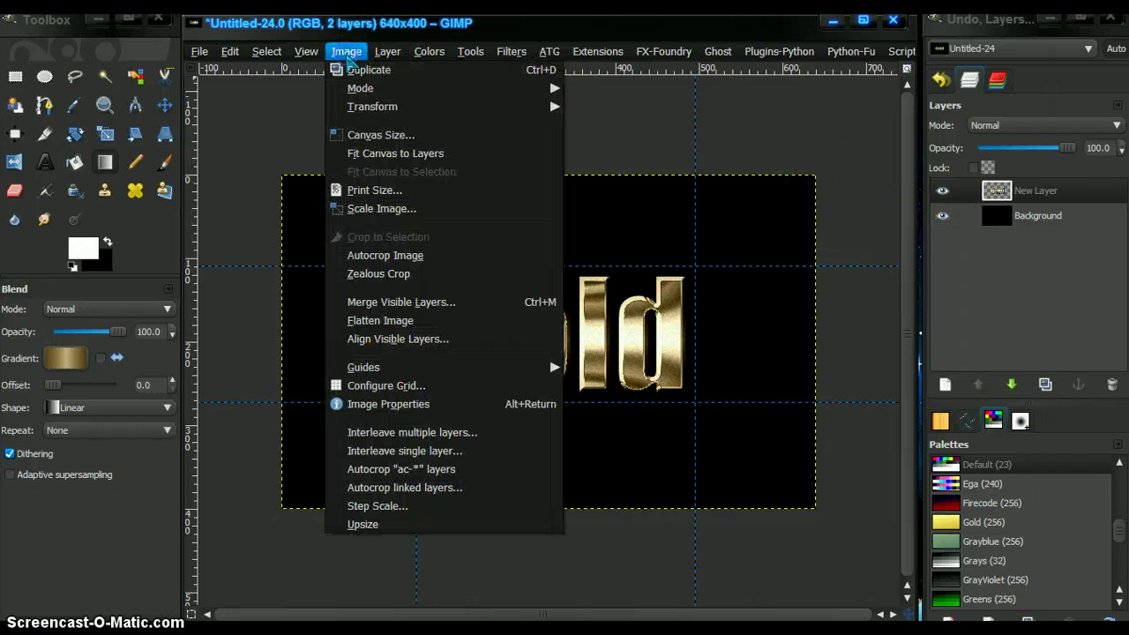
{"action": "mouse_move", "coordinate": [362, 367]}
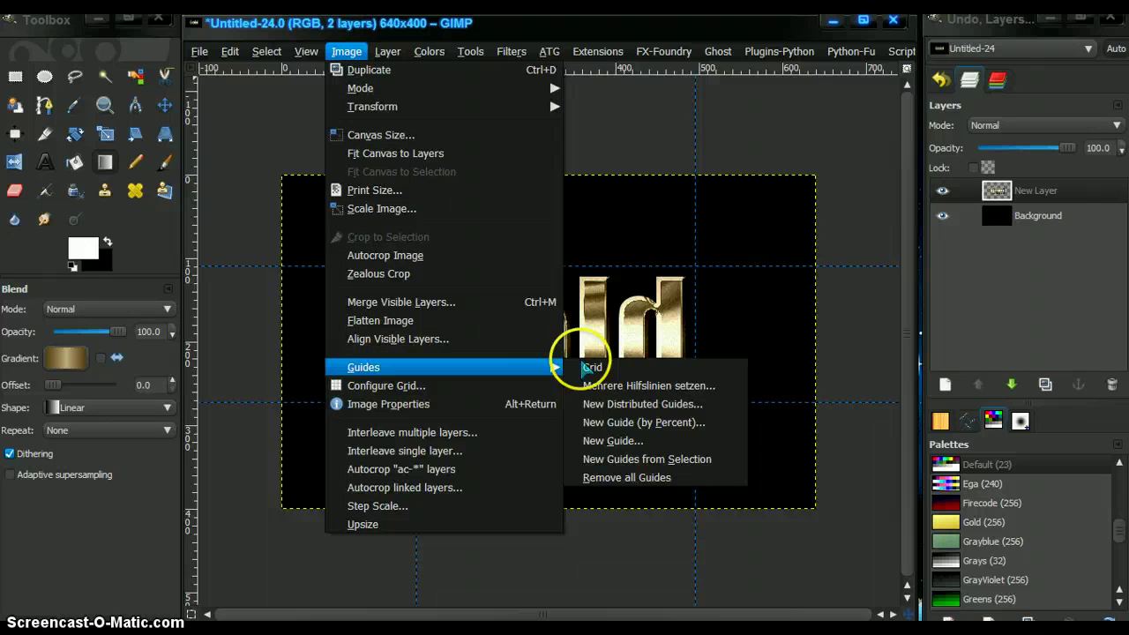
{"action": "left_click", "coordinate": [603, 476]}
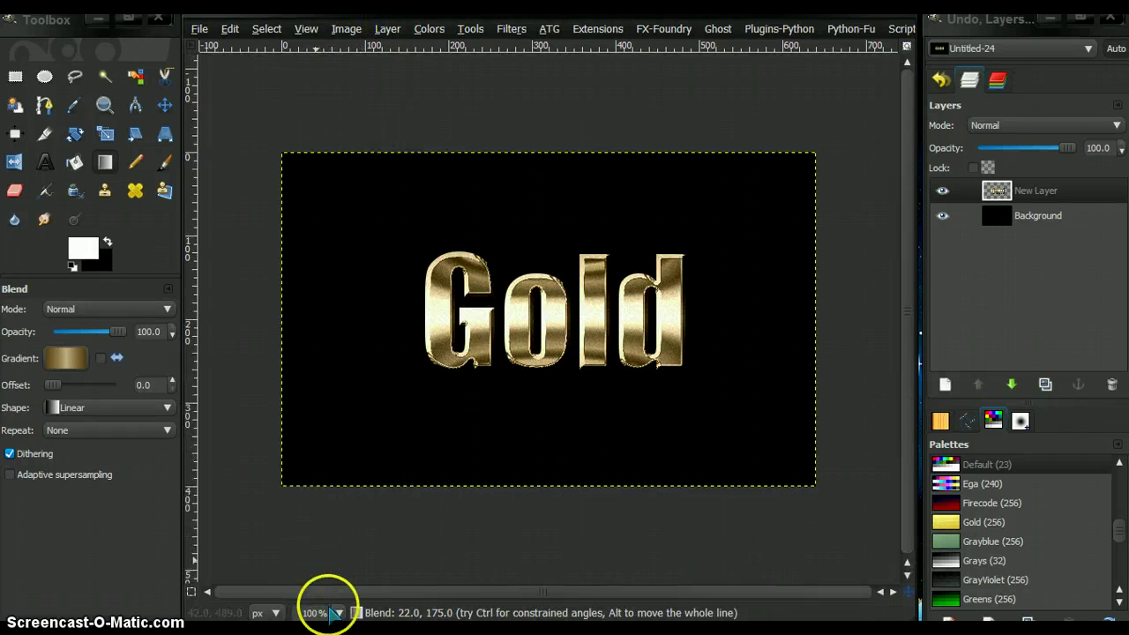
{"action": "left_click", "coordinate": [338, 611]}
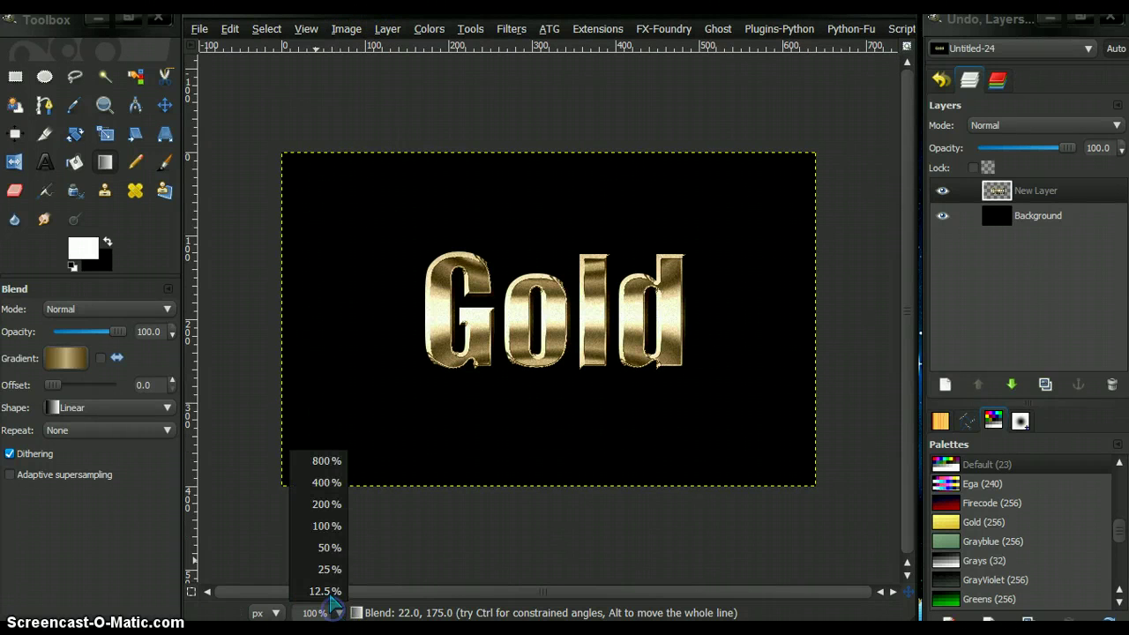
{"action": "left_click", "coordinate": [328, 500]}
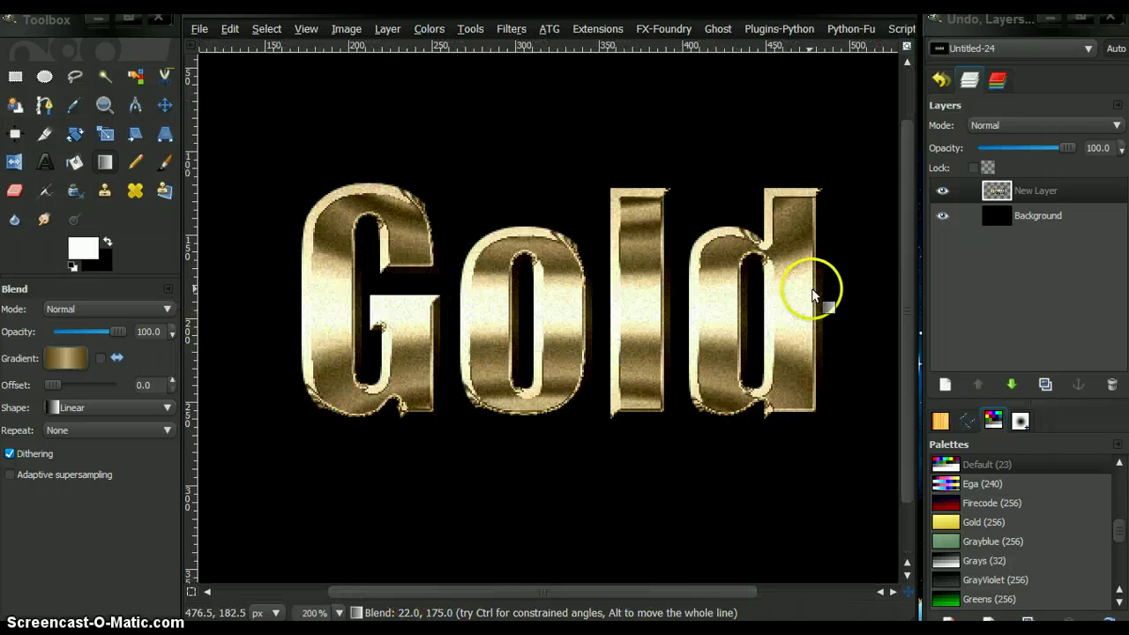